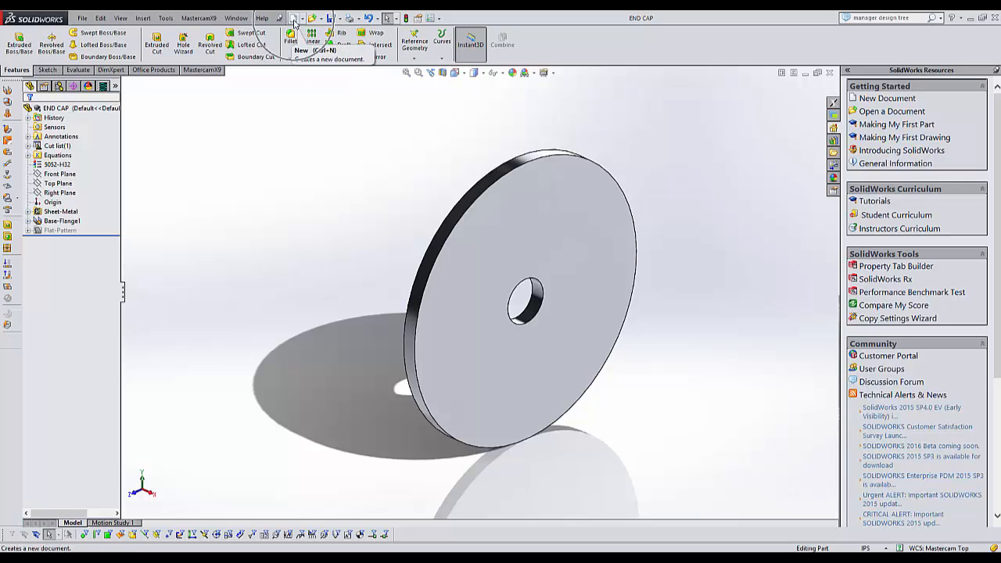
Create a new part document and set its units to IPS (inch, pound, second).
click(294, 18)
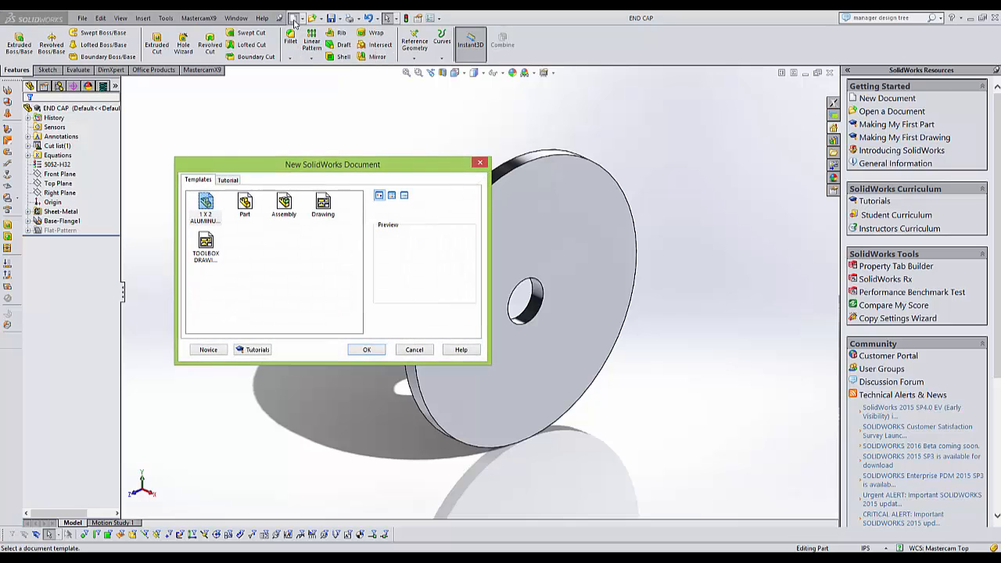
click(244, 205)
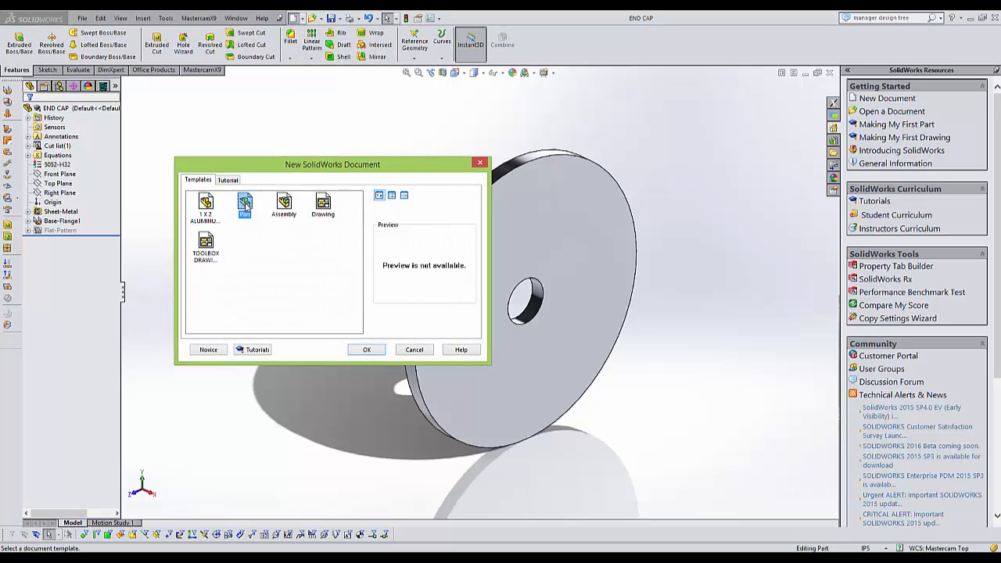
click(368, 351)
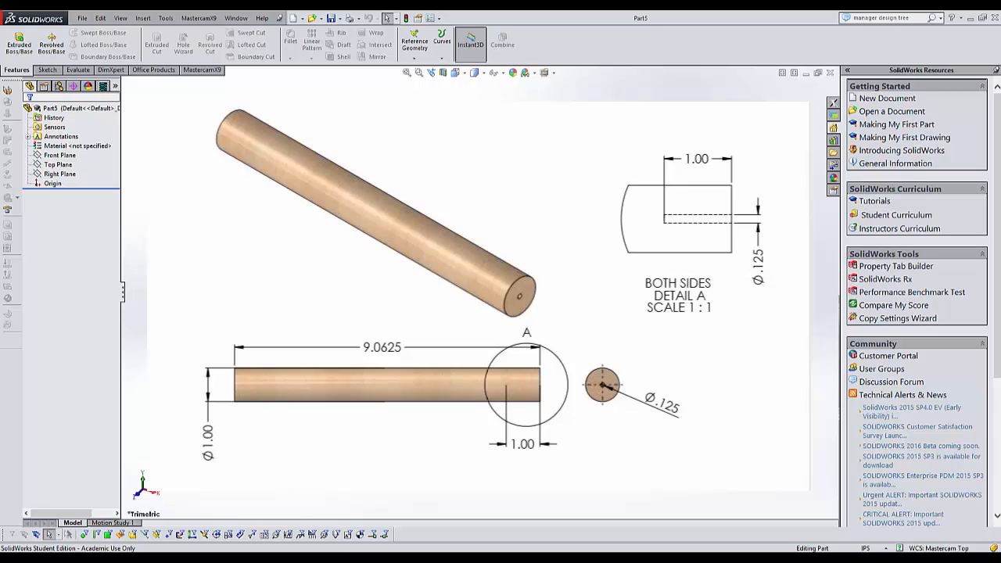
click(865, 547)
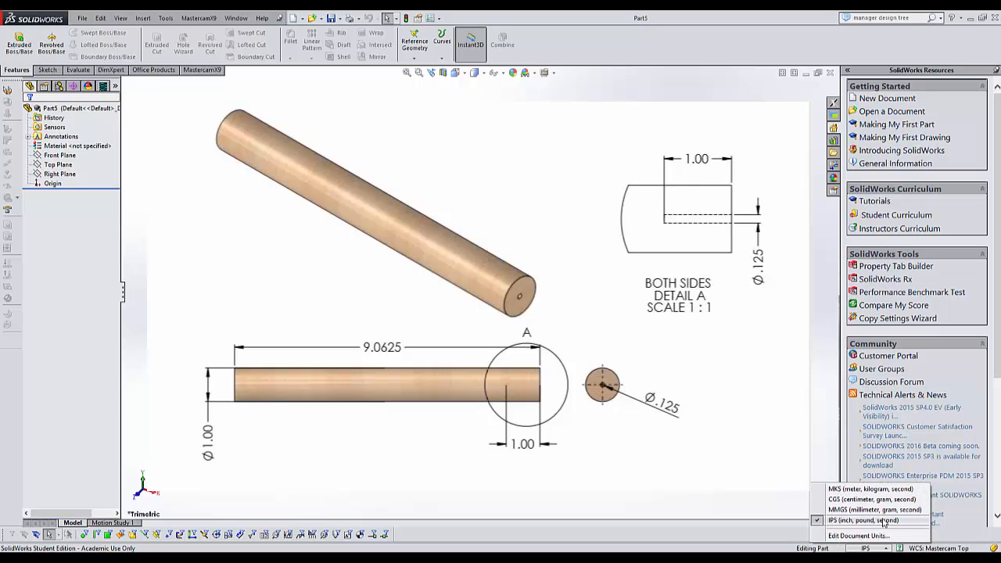
click(884, 520)
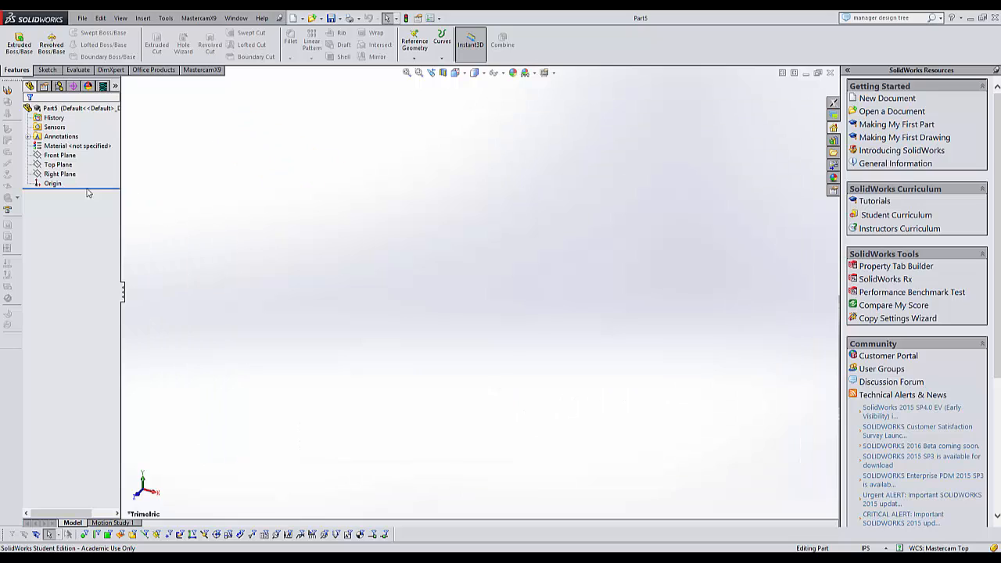
Sketch a circle about 2.45 in in diameter on the Right Plane, centred on the origin.
click(62, 174)
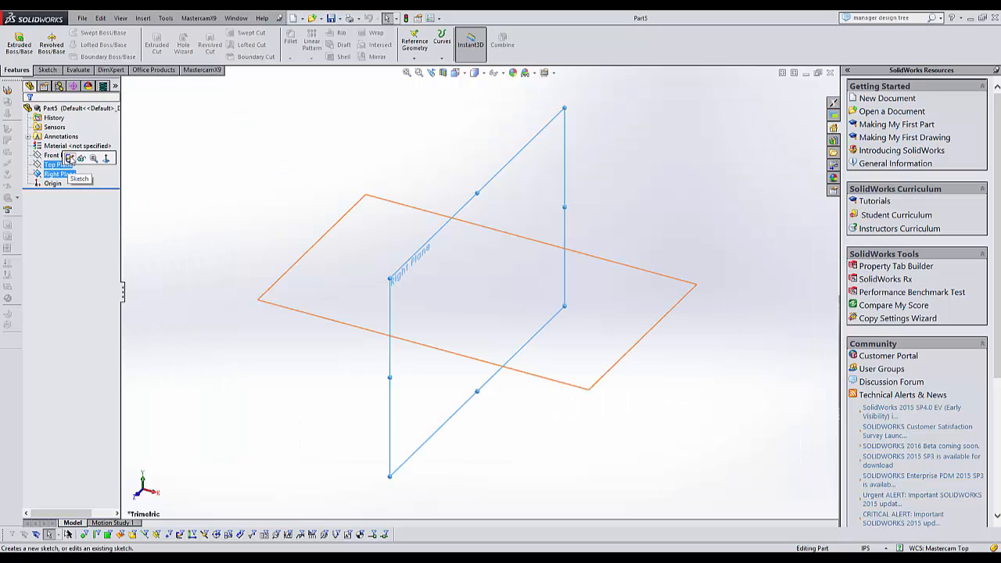
click(69, 158)
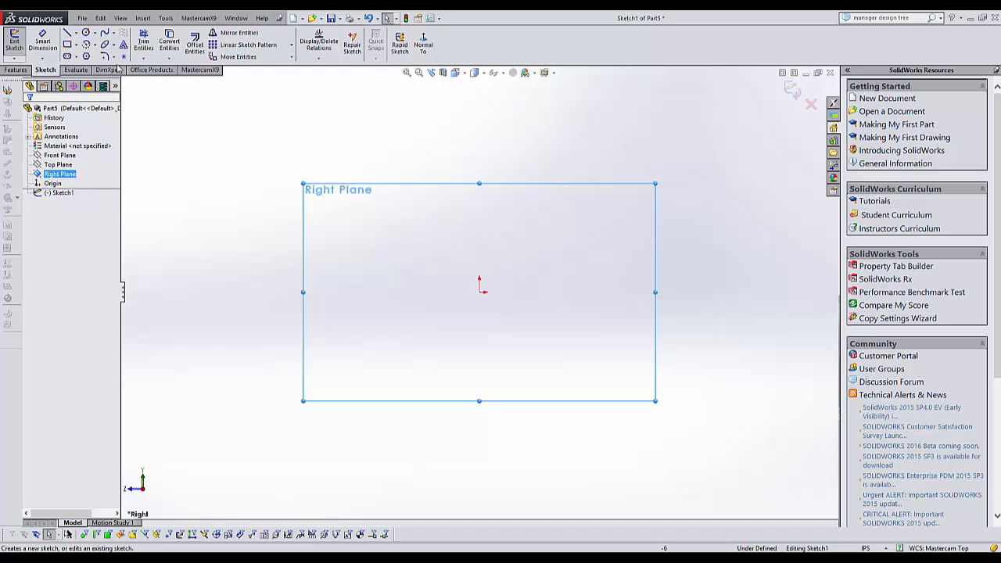
click(86, 33)
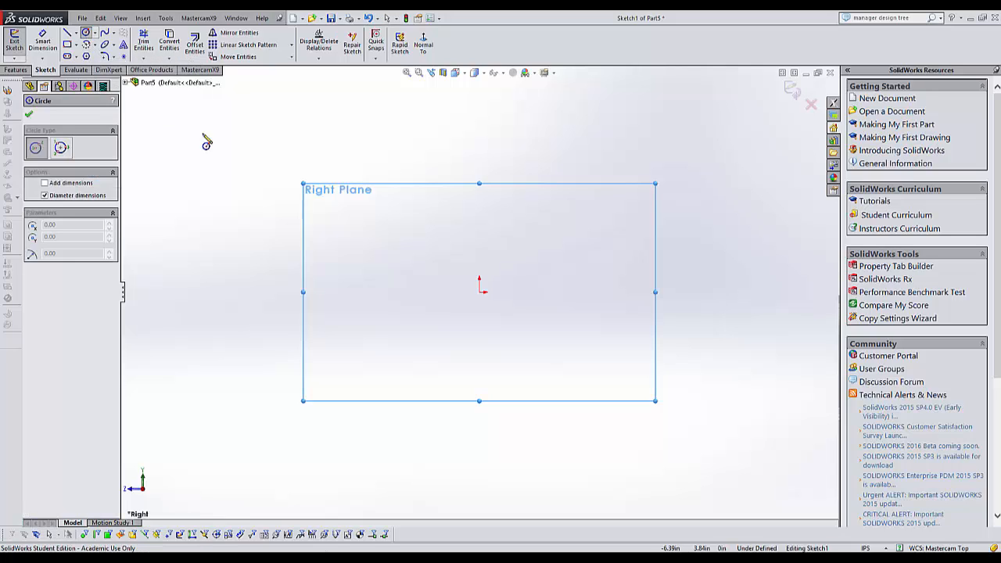
click(480, 289)
click(538, 326)
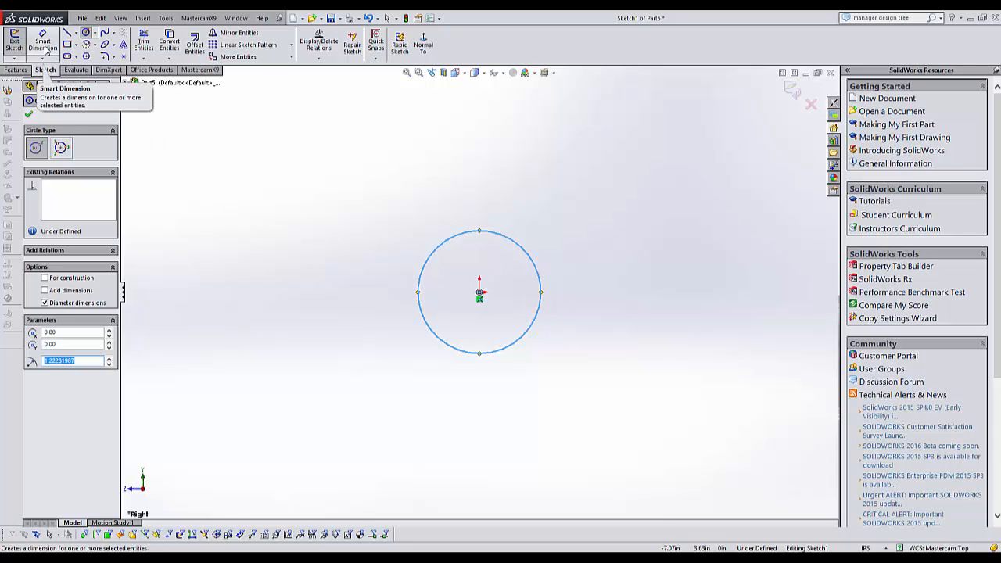
Dimension the circle's diameter as 1 in.
right_click(546, 283)
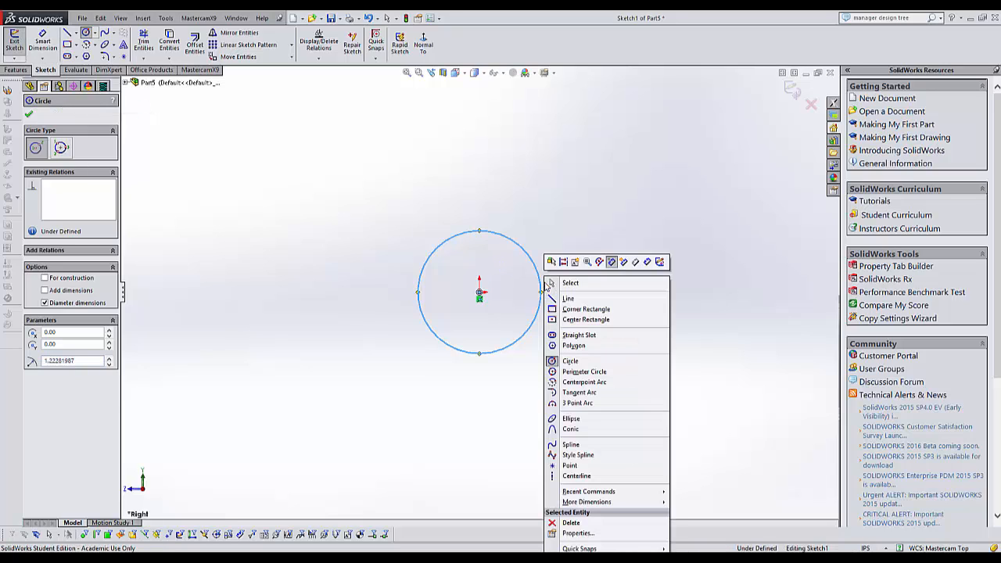
click(647, 263)
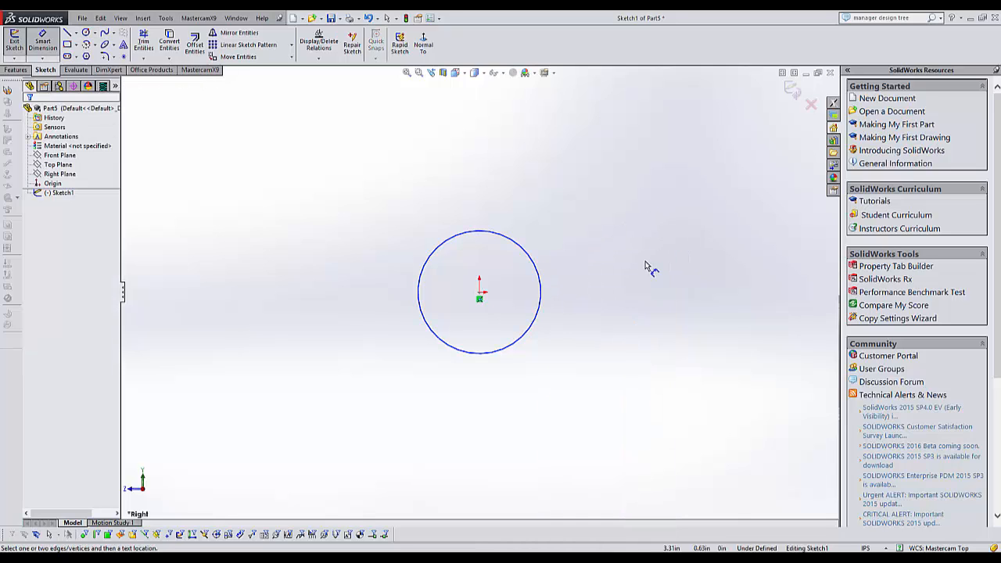
click(534, 266)
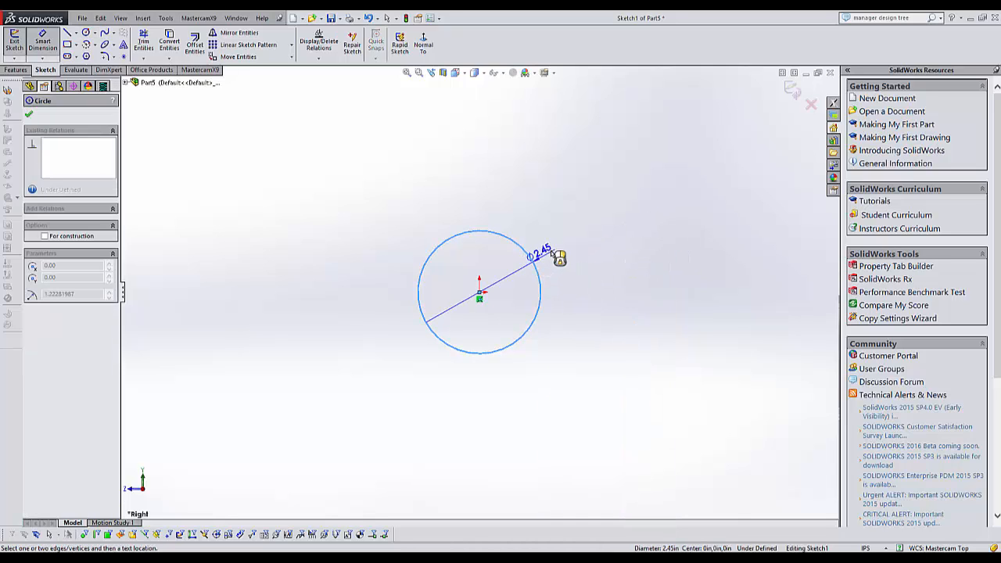
click(577, 217)
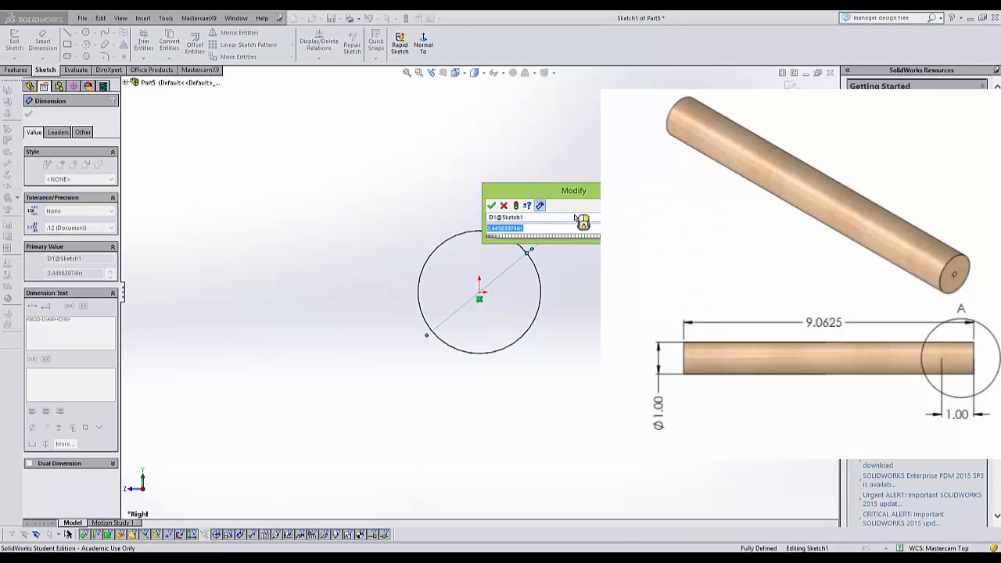
text(1)
key(Return)
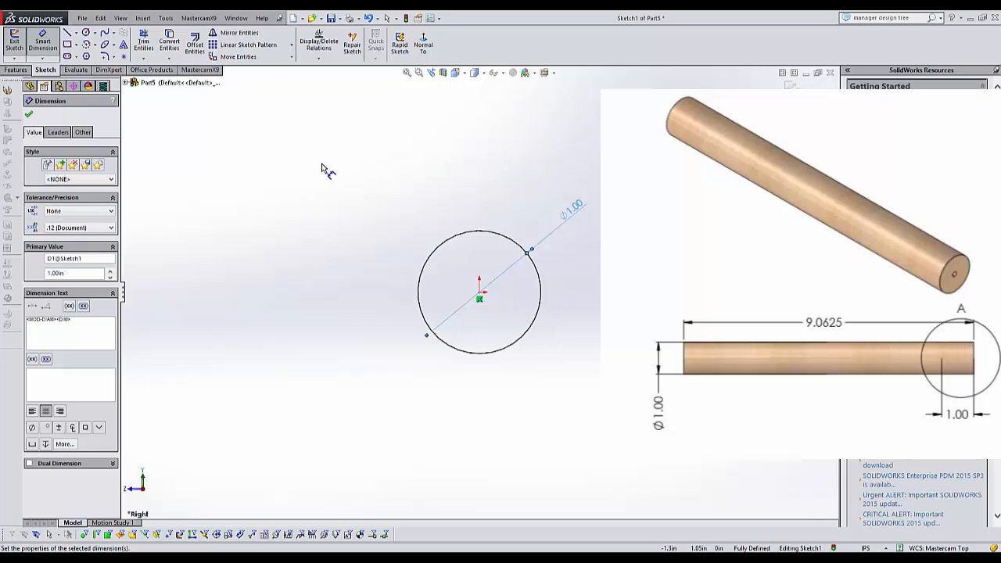
click(30, 118)
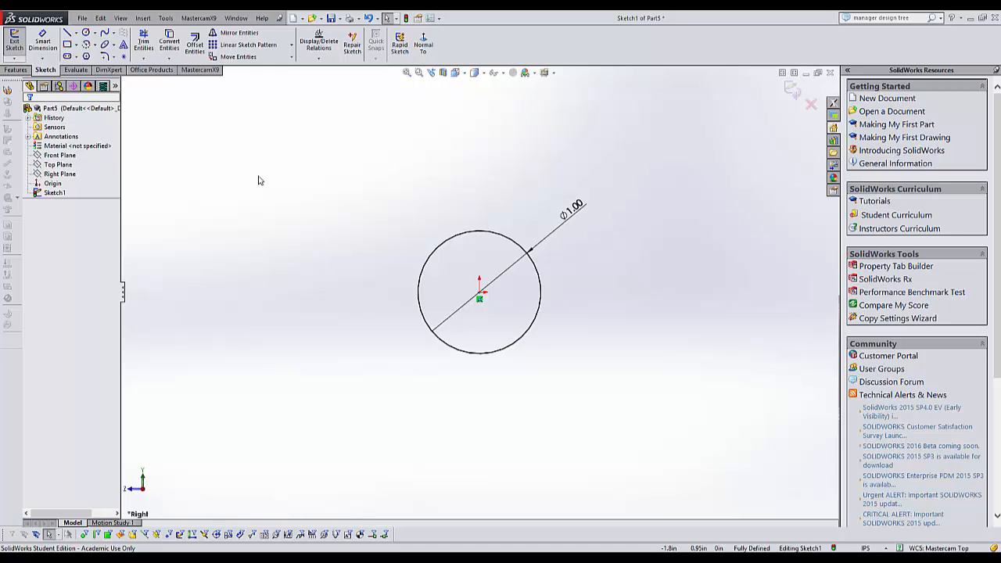
Extrude the circle with the Mid Plane end condition to a depth of 9.0625 in.
click(17, 71)
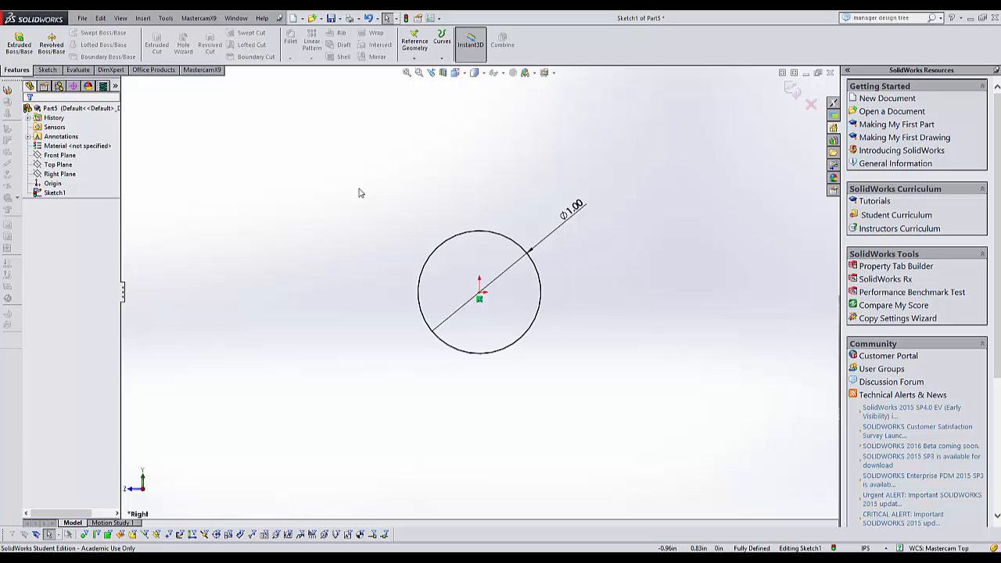
click(19, 49)
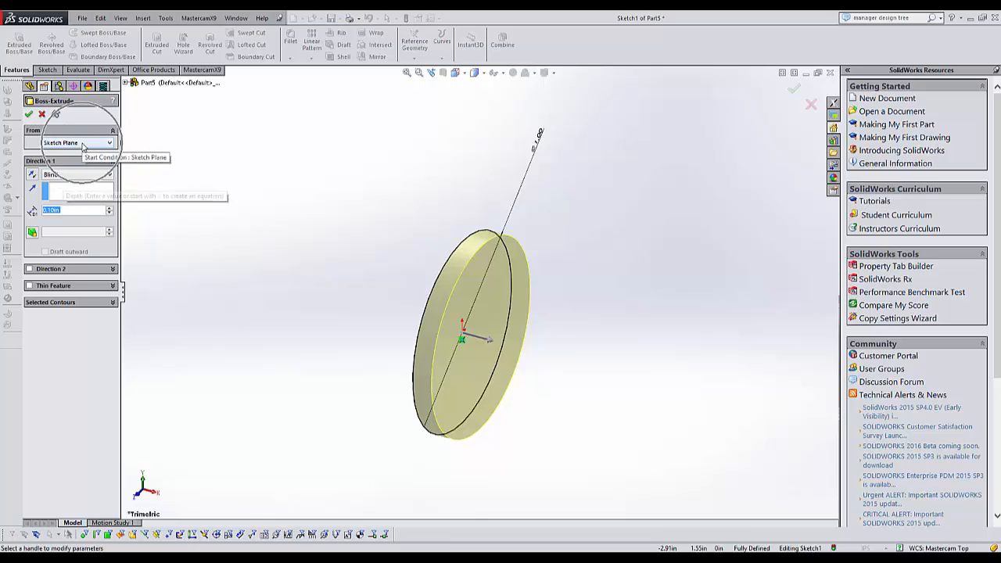
click(109, 175)
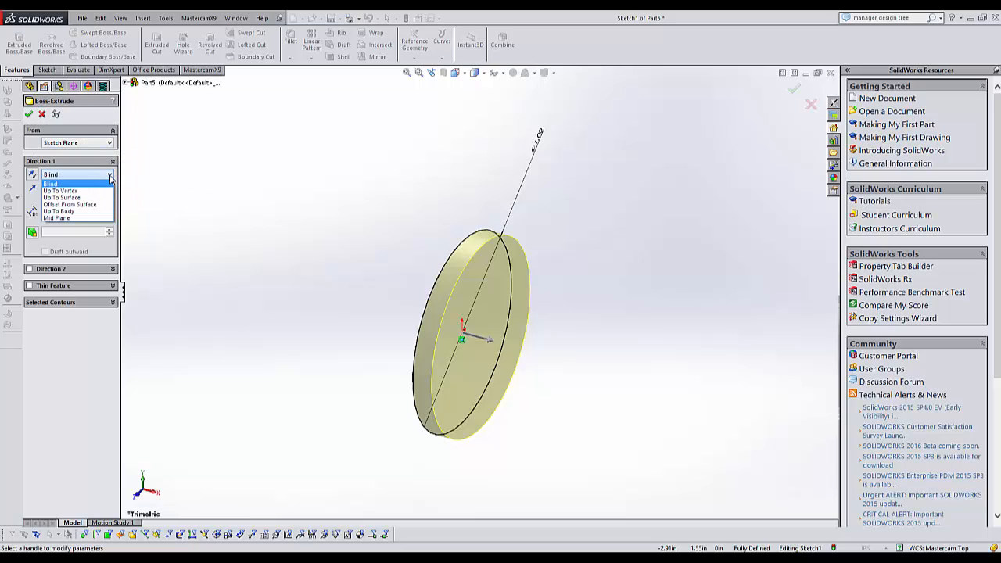
click(96, 220)
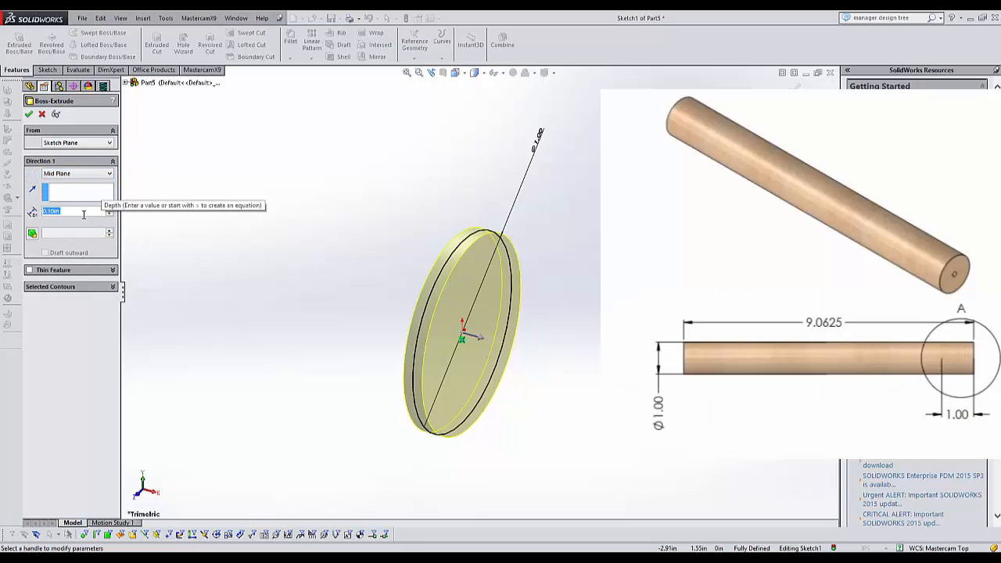
text(9.0)
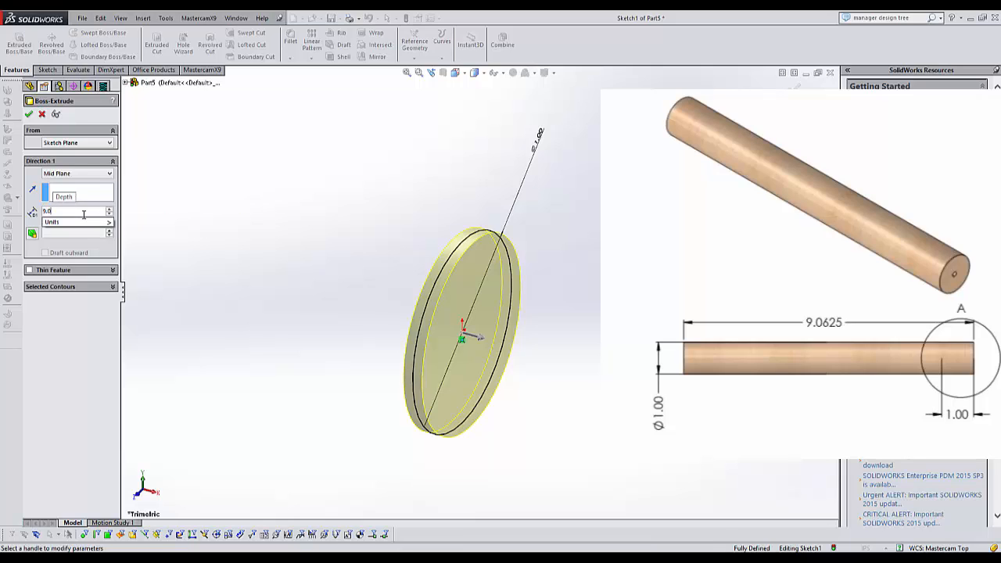
text(625)
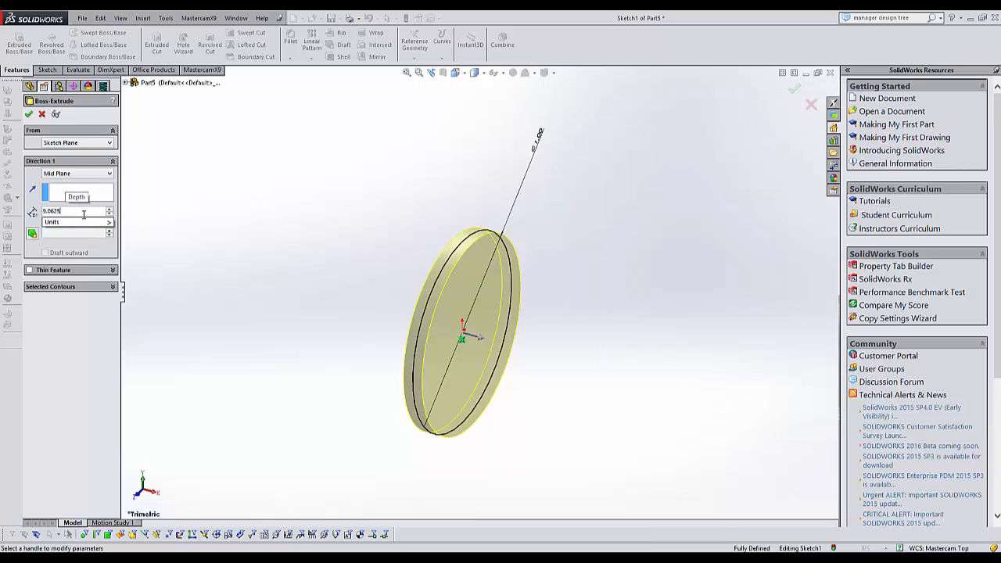
key(Return)
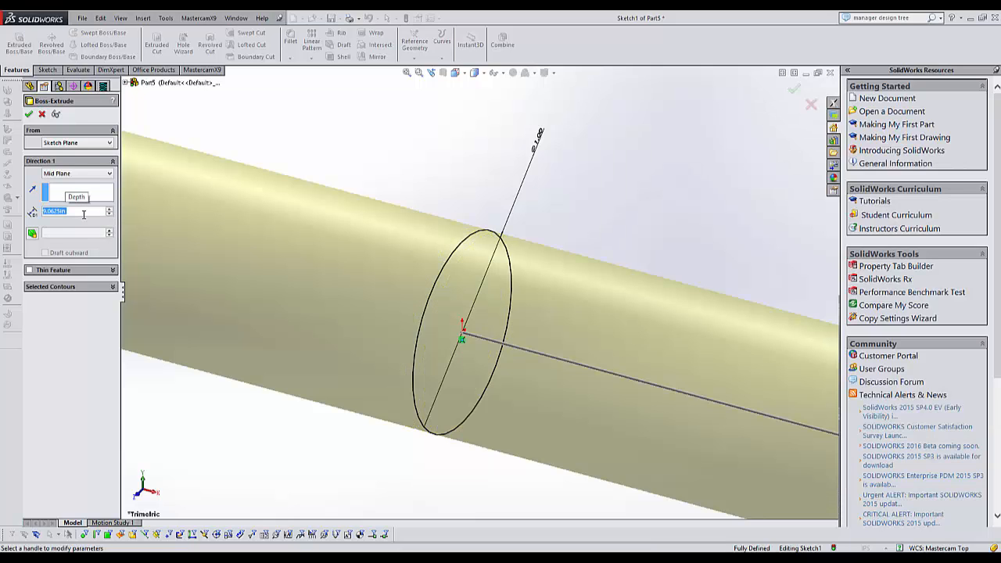
click(29, 114)
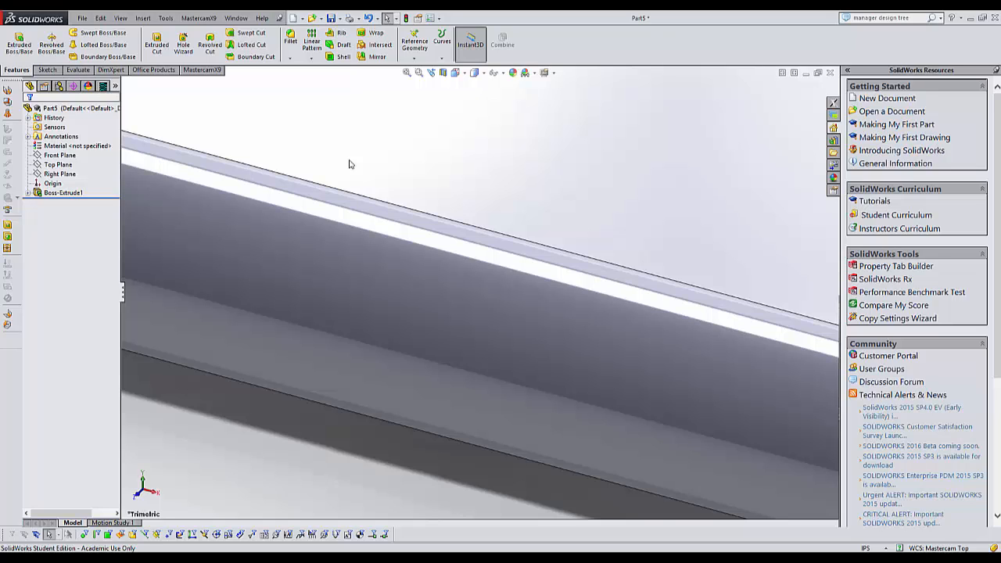
key(f)
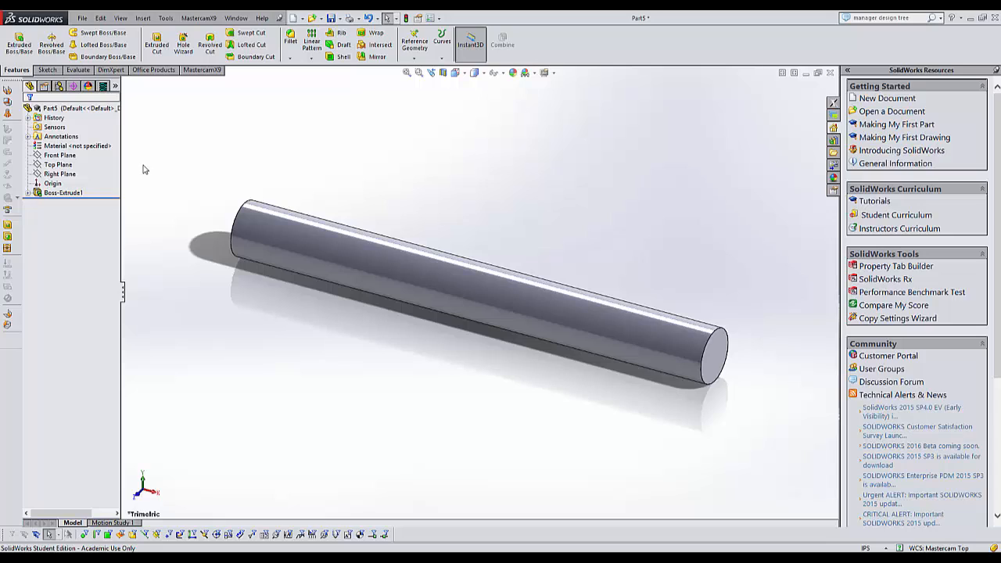
Assign the material Pine from the Woods category of SolidWorks Materials to the part.
click(73, 147)
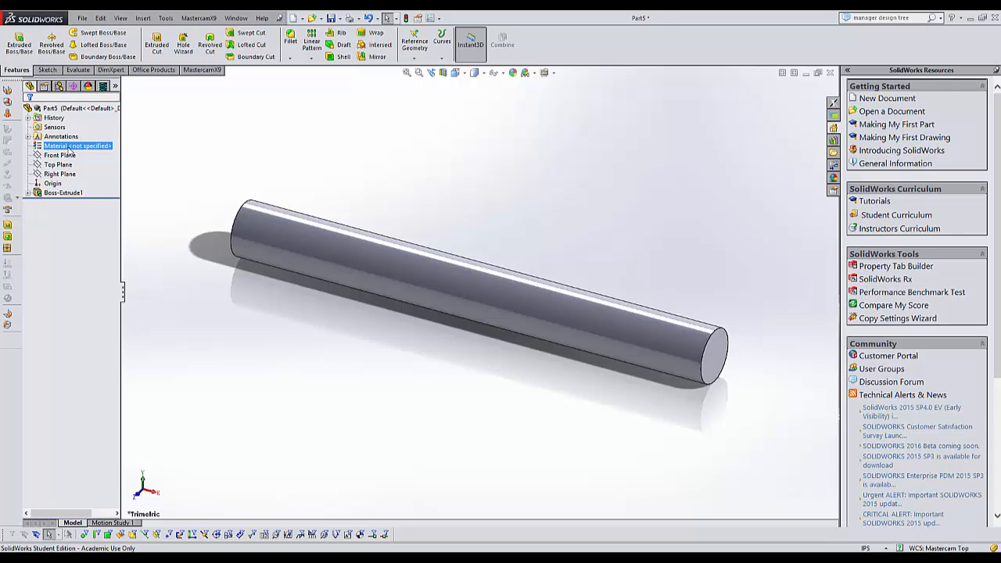
right_click(70, 151)
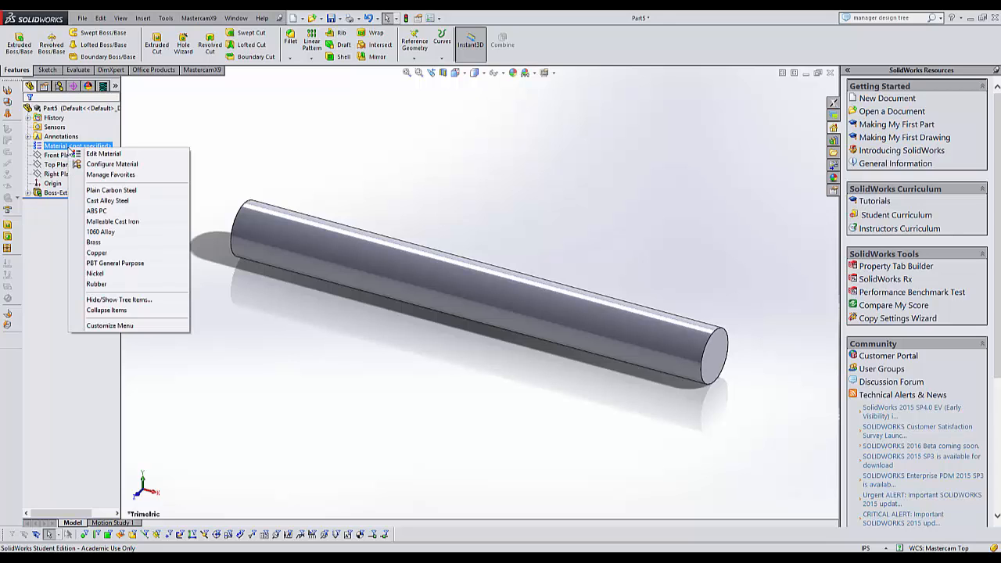
click(103, 154)
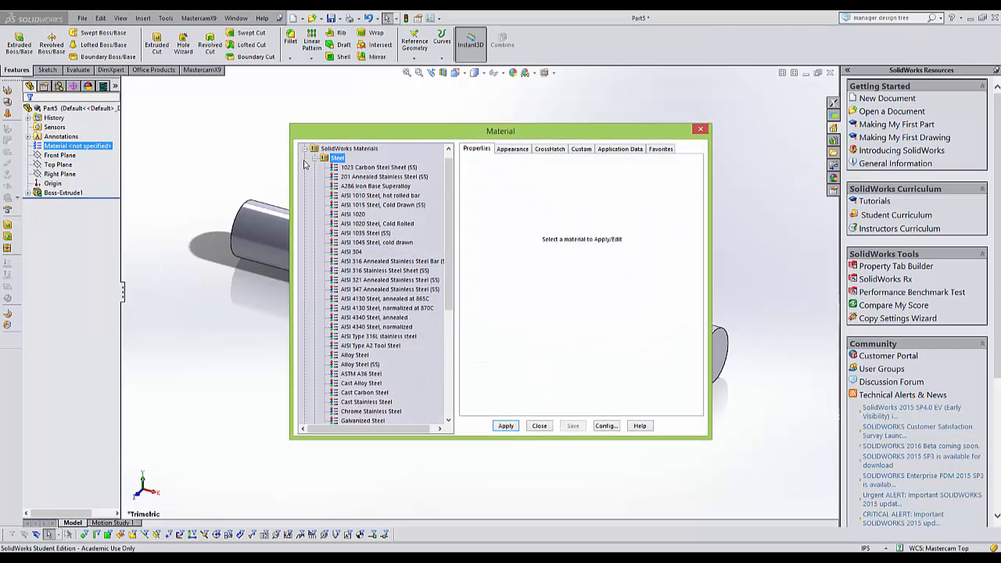
key(ctrl)
click(314, 158)
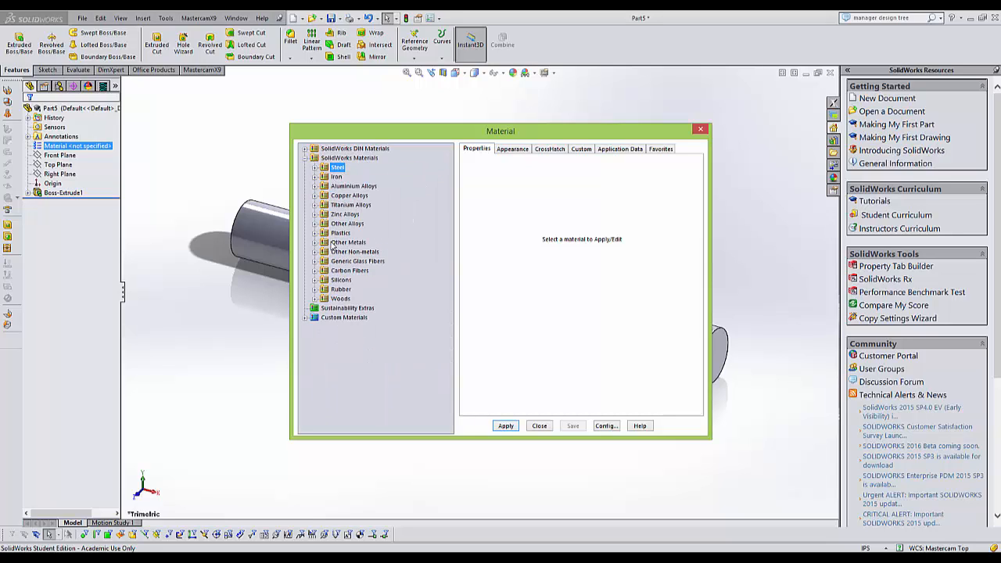
click(328, 299)
click(316, 299)
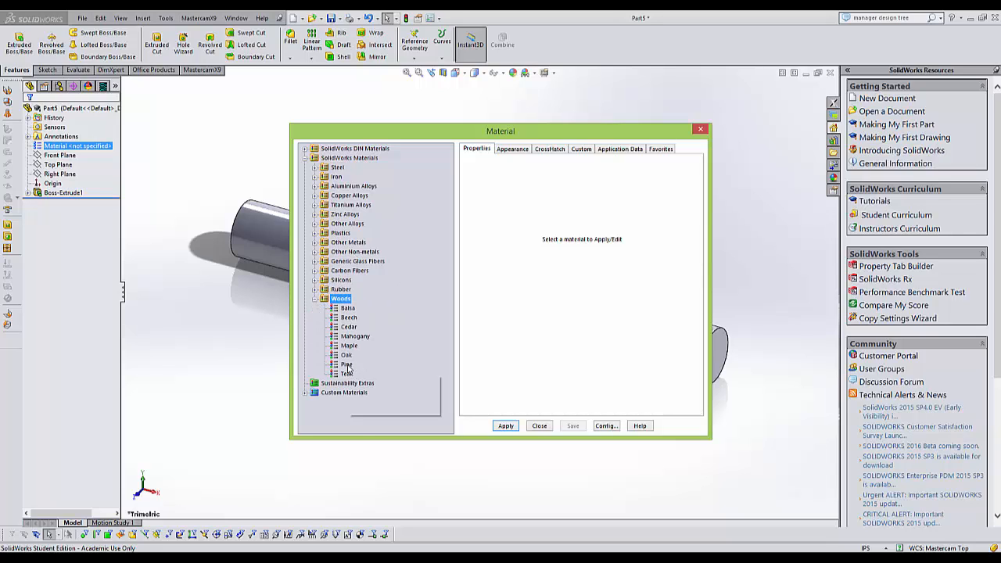
click(347, 365)
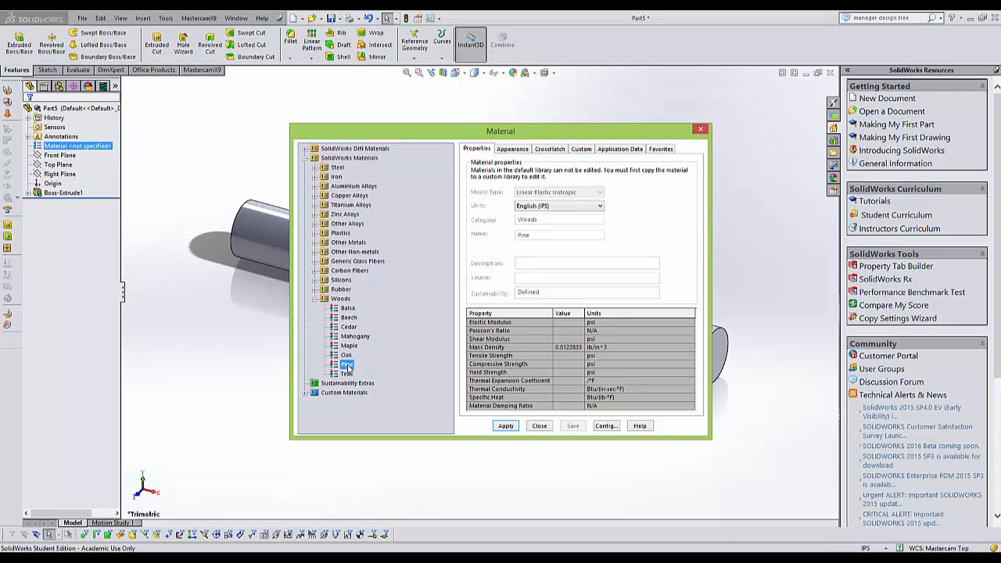
click(506, 426)
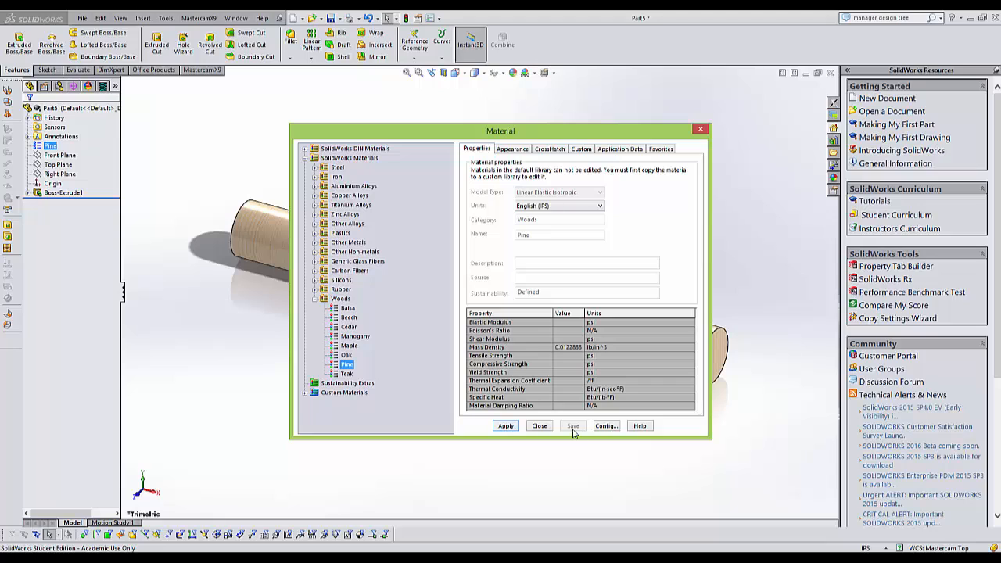
click(541, 430)
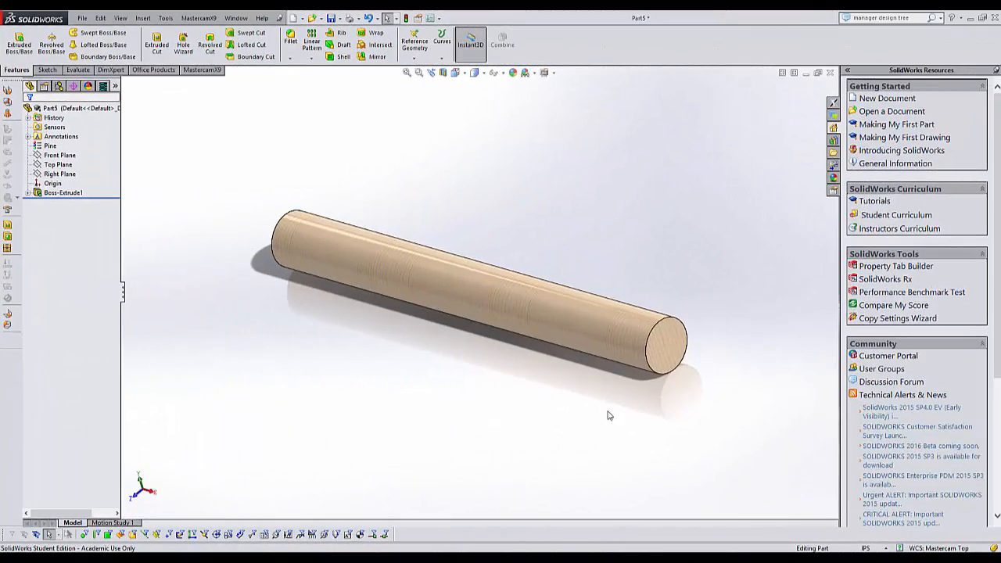
Sketch a circle about 0.24 in in diameter on the dowel's +X end face, centred on the origin.
click(669, 353)
middle_drag(552, 402, 658, 408)
key(ctrl)
middle_drag(562, 393, 461, 391)
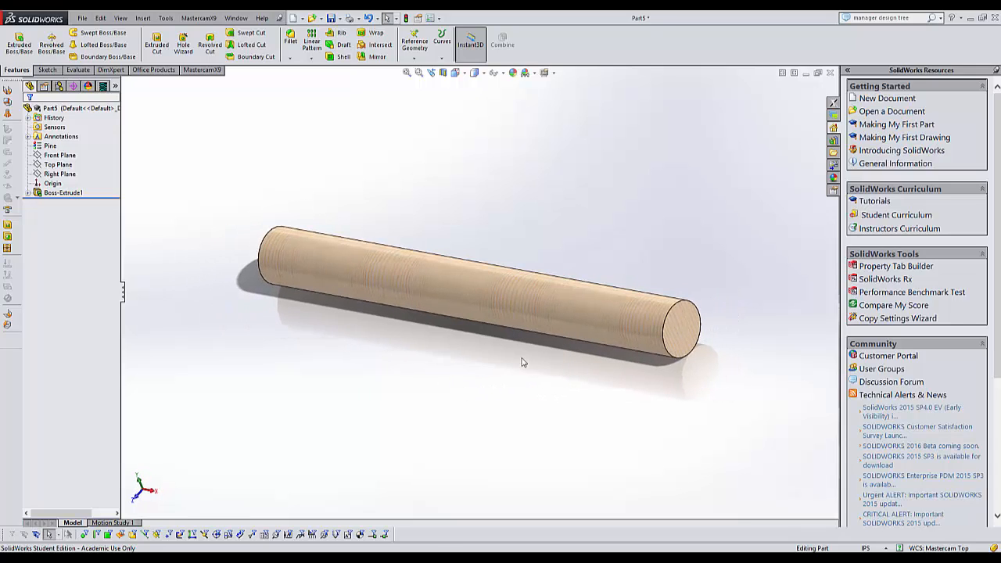
click(688, 336)
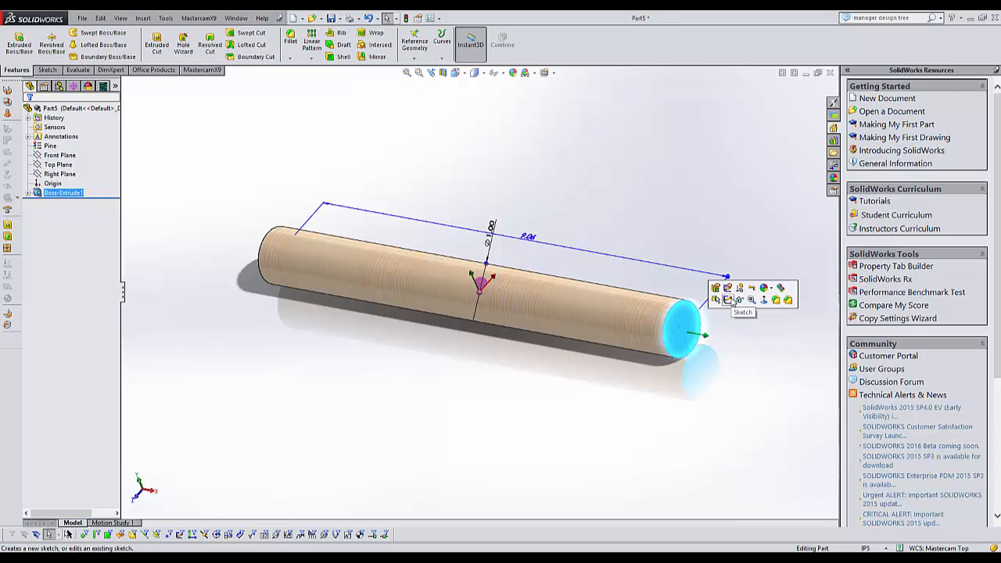
click(728, 300)
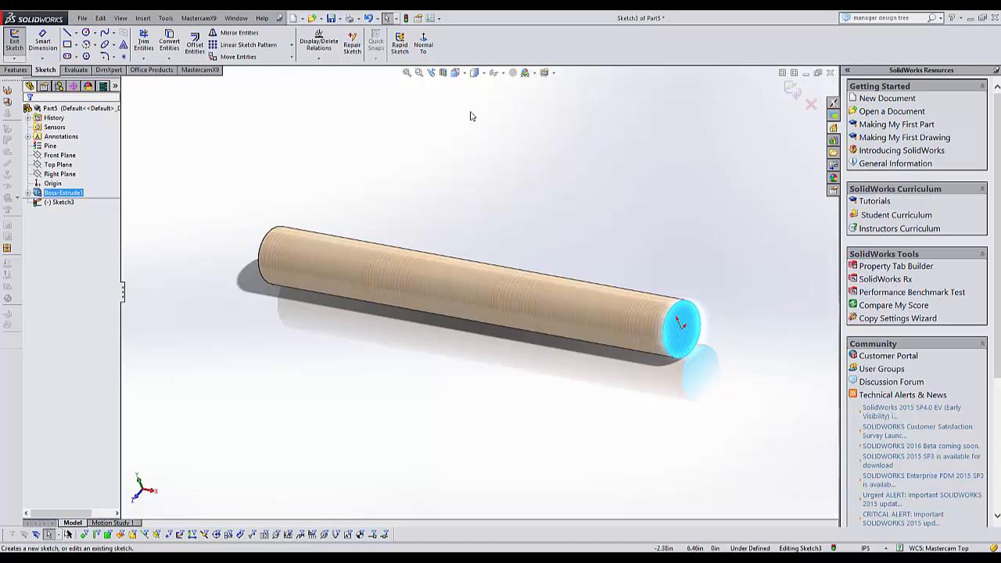
click(464, 73)
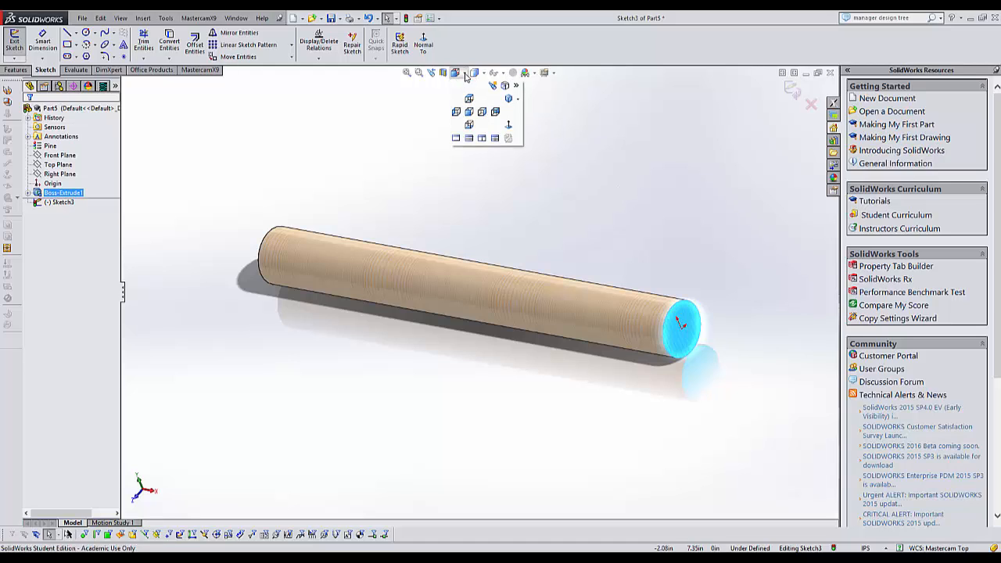
click(482, 112)
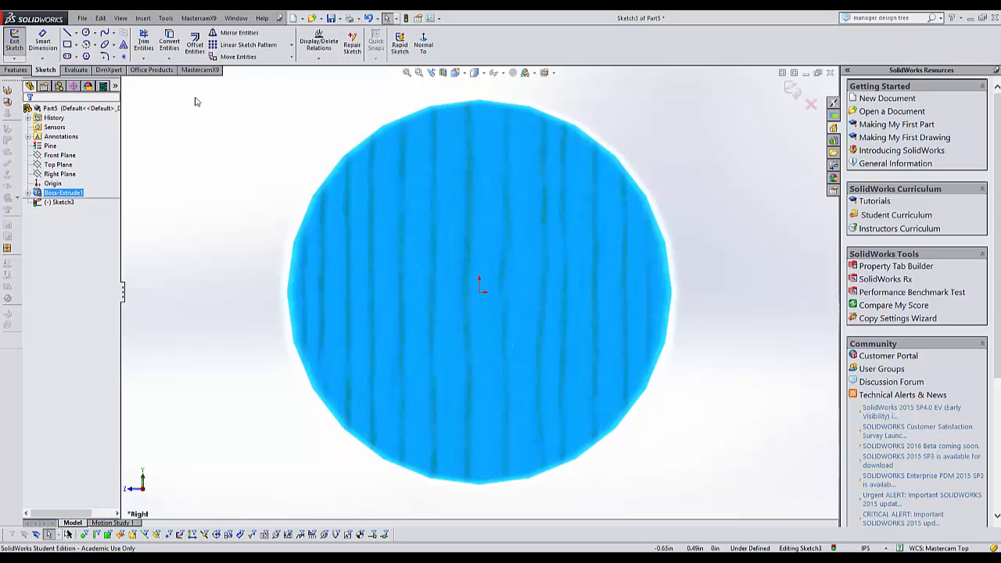
click(85, 33)
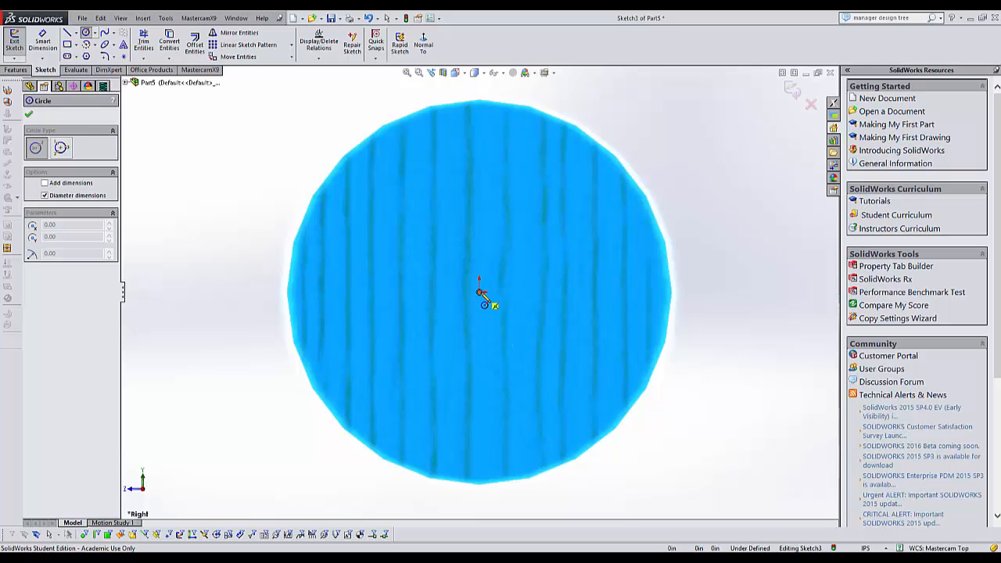
click(480, 293)
click(521, 310)
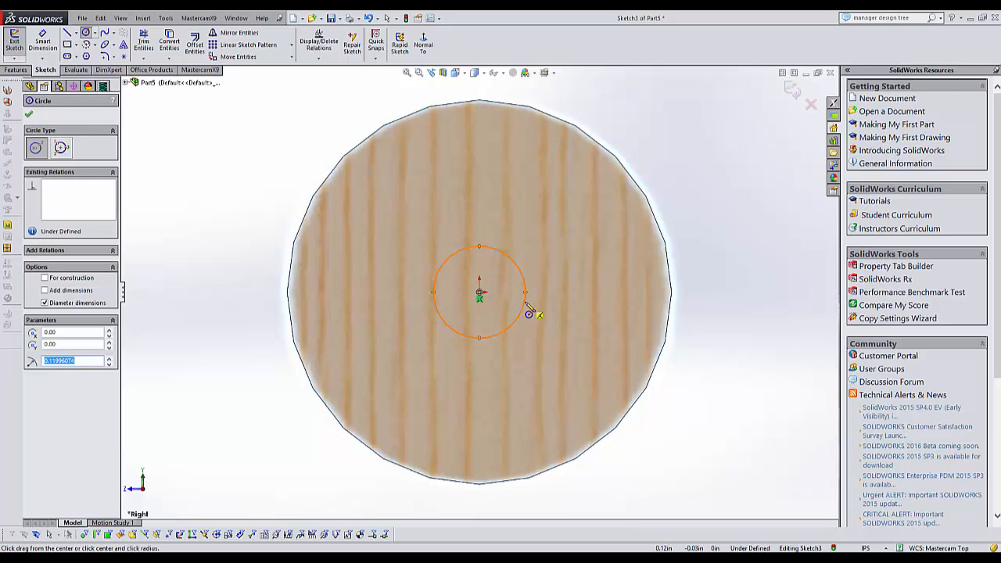
Dimension the diameter of the circle on the end face as 0.125 in.
right_click(562, 288)
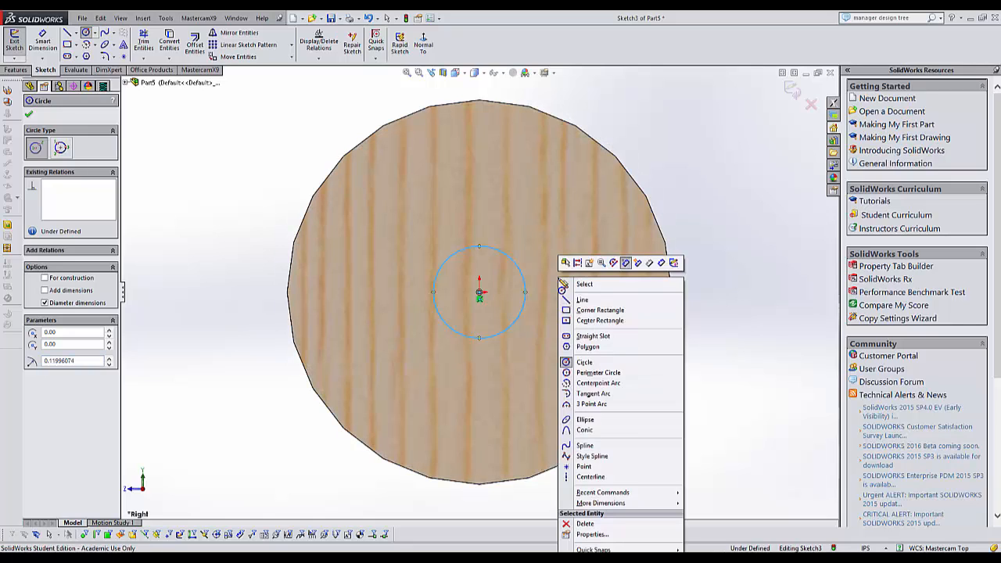
click(662, 262)
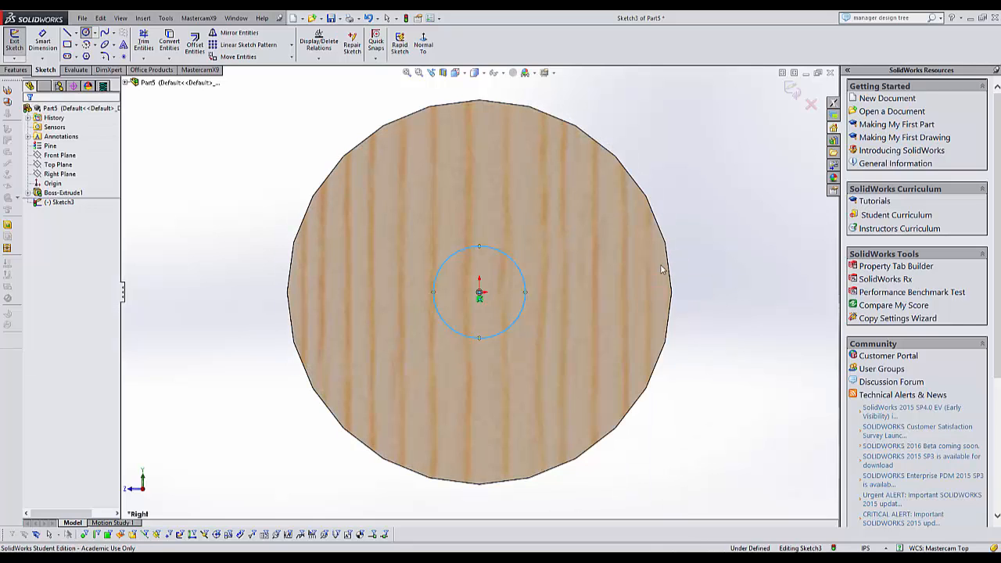
click(516, 268)
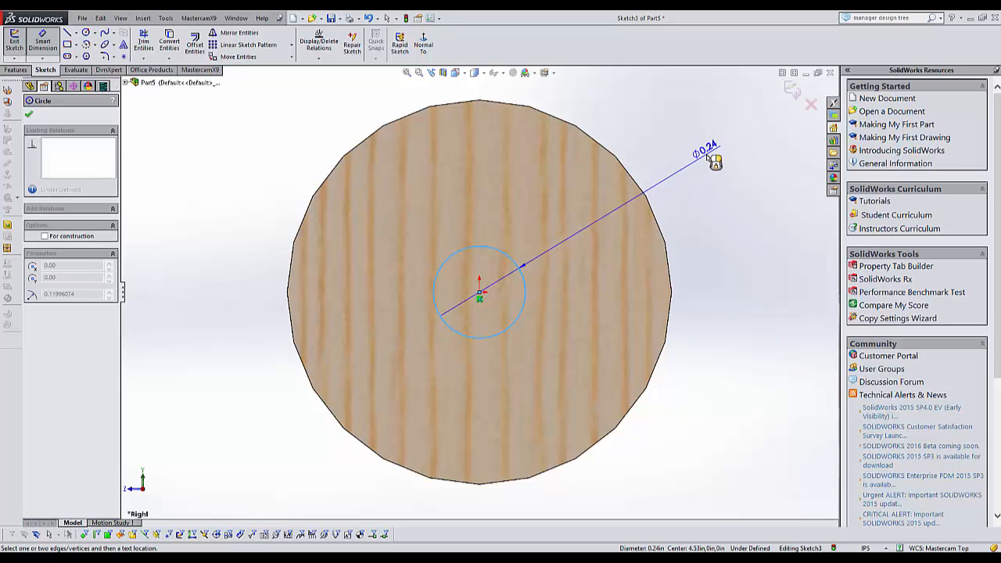
click(710, 159)
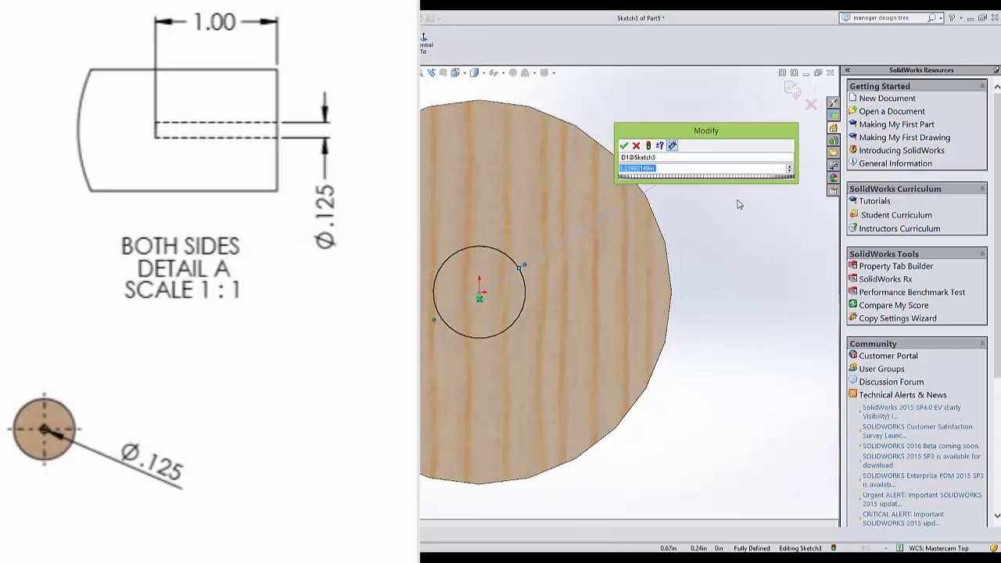
text(.1)
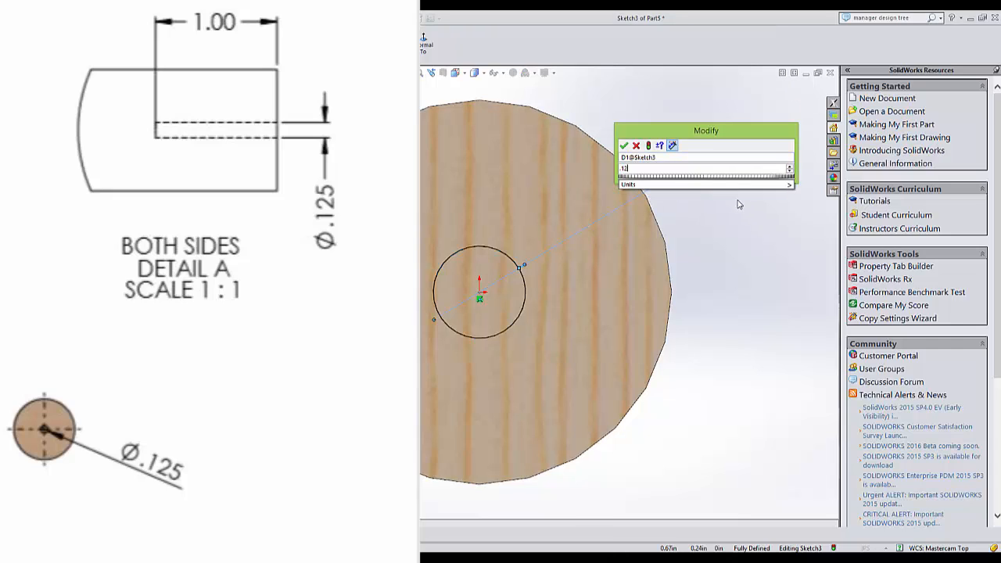
text(25)
key(Return)
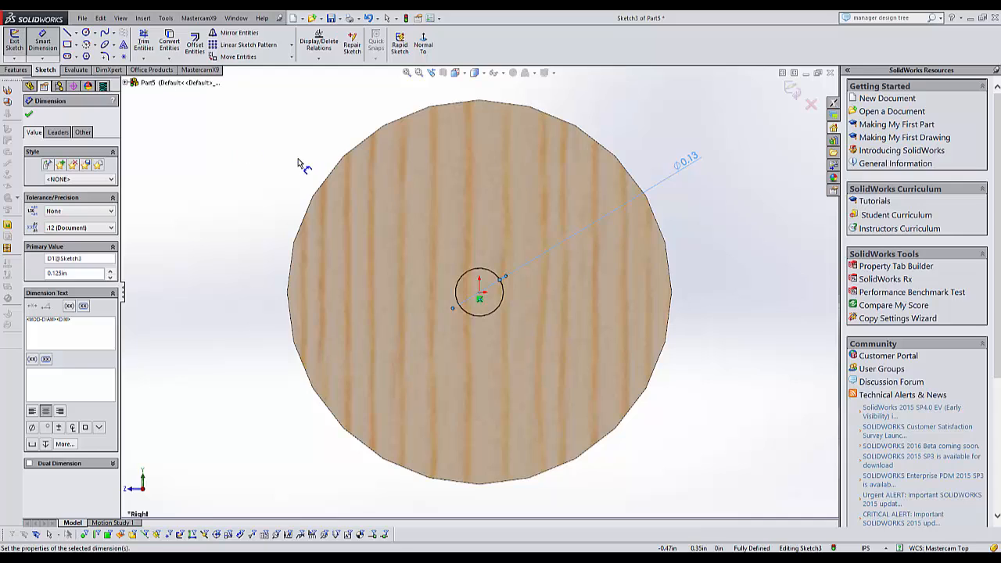
Cut the small circle into the dowel with a Blind Extruded Cut 1 in deep.
click(16, 71)
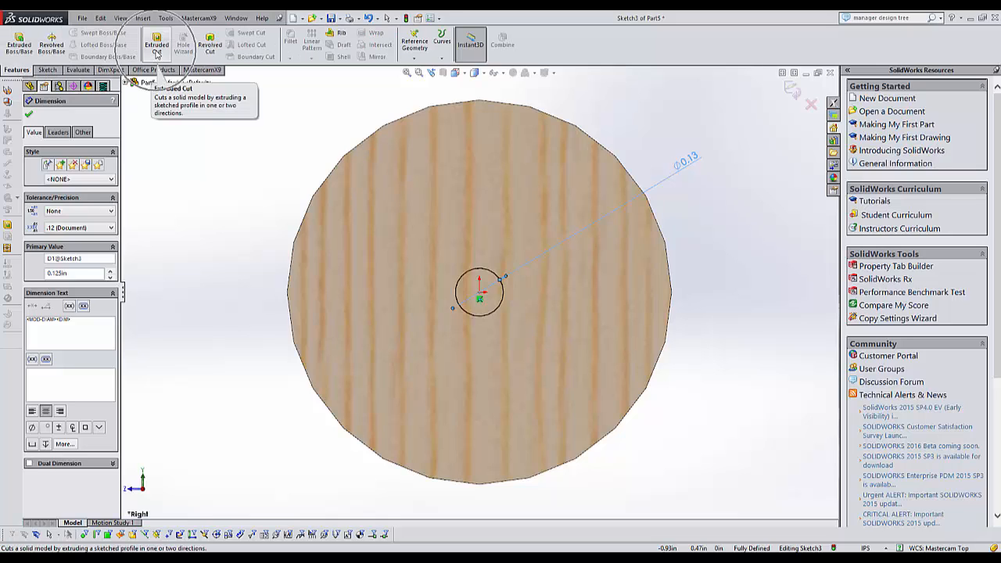
click(157, 47)
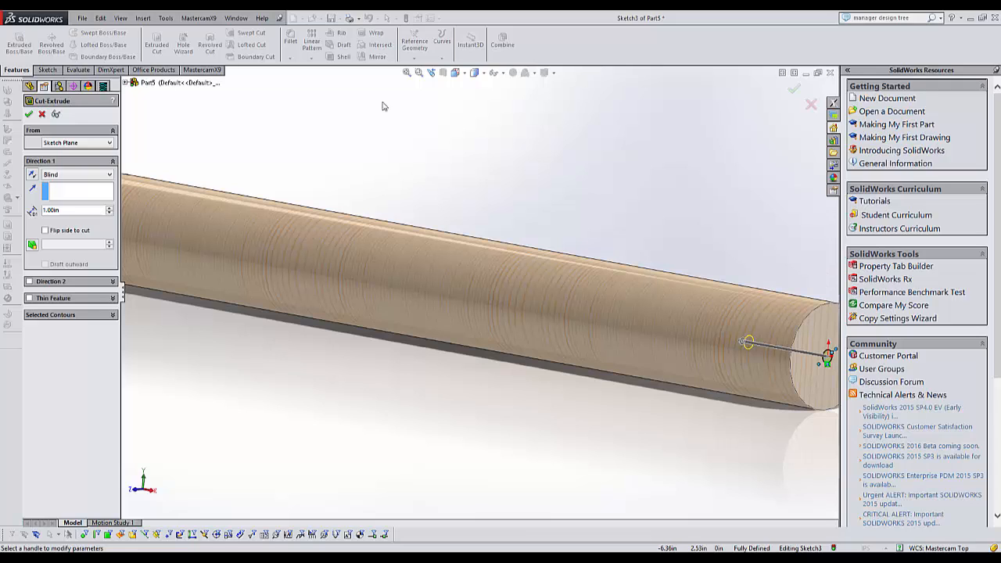
click(464, 74)
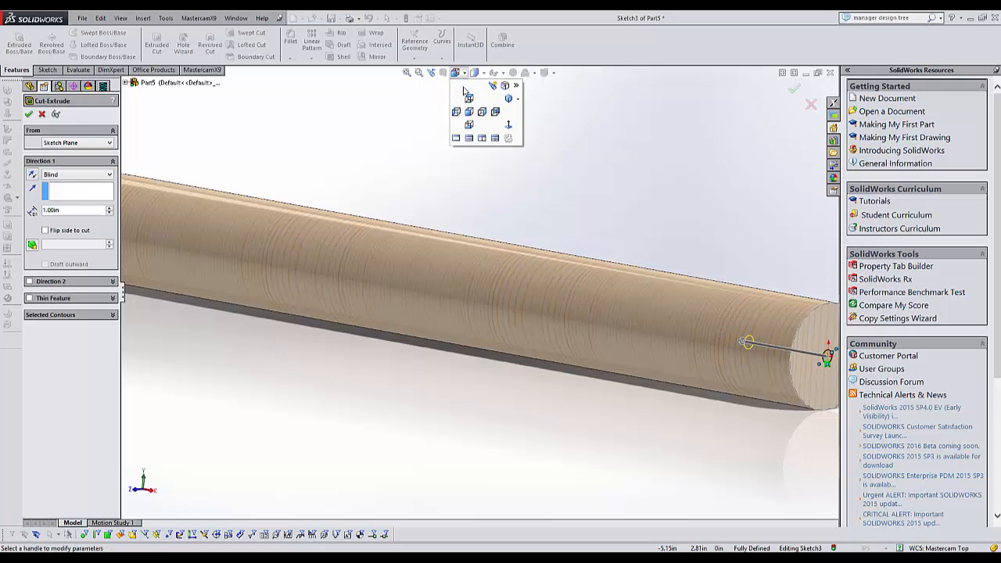
click(469, 111)
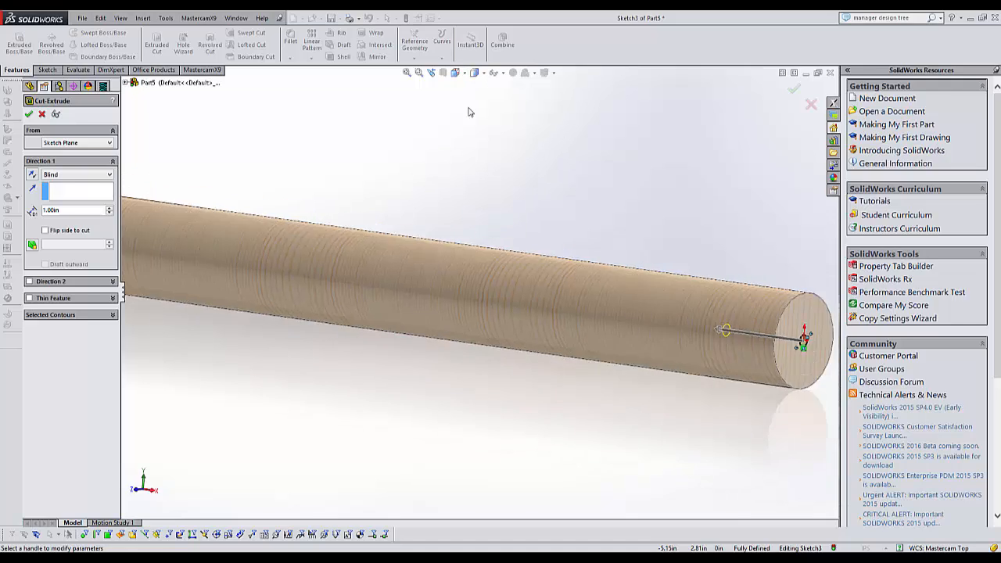
key(f)
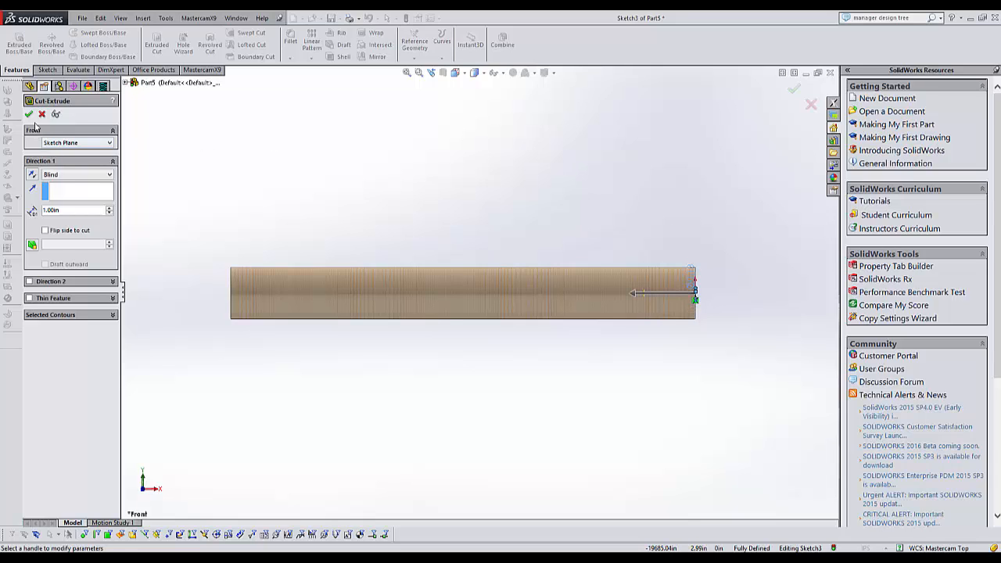
key(Return)
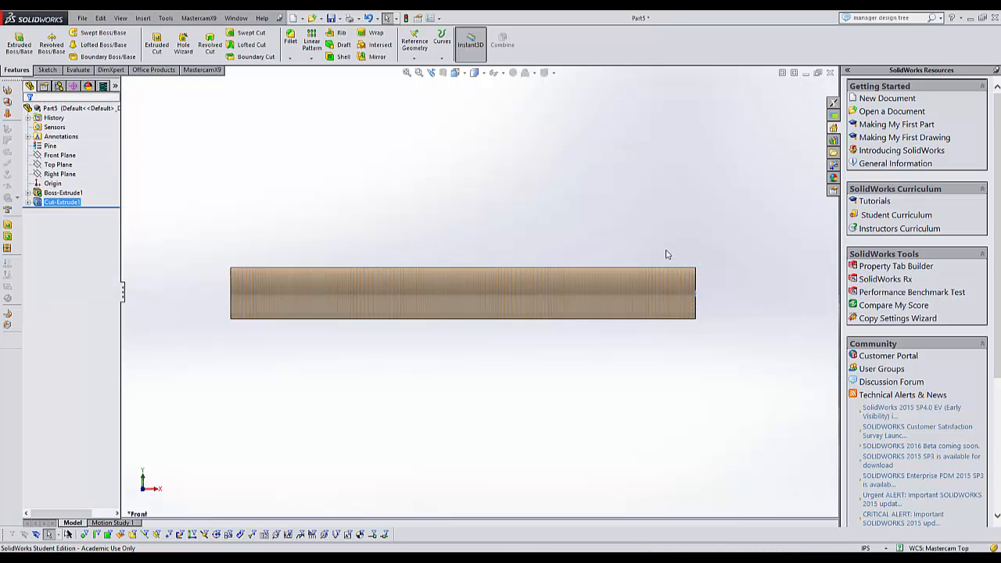
Examine the end hole up close and from the top with Hidden Lines Visible, and restore the Shaded With Edges display style.
middle_drag(665, 253, 599, 277)
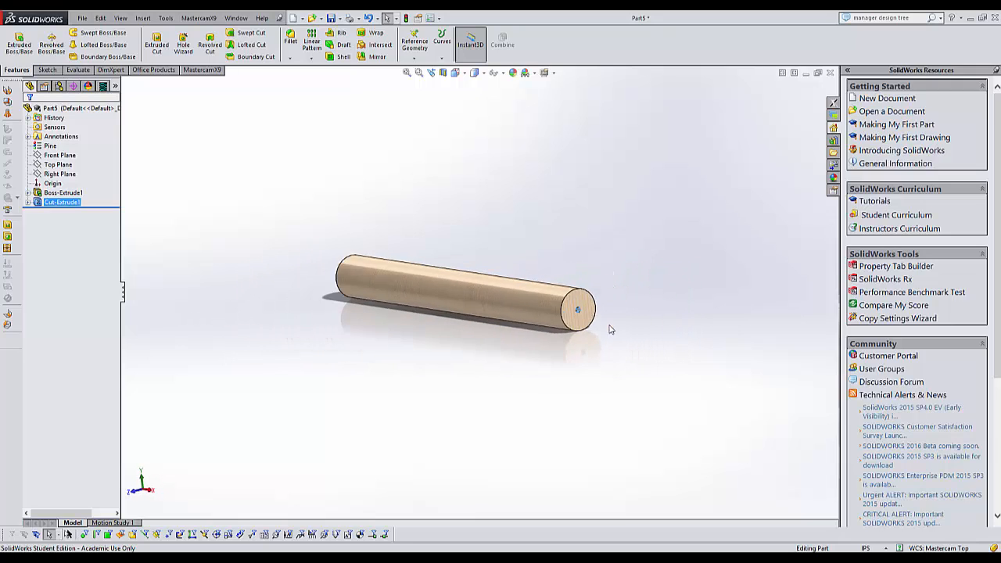
scroll(529, 313, down, 5)
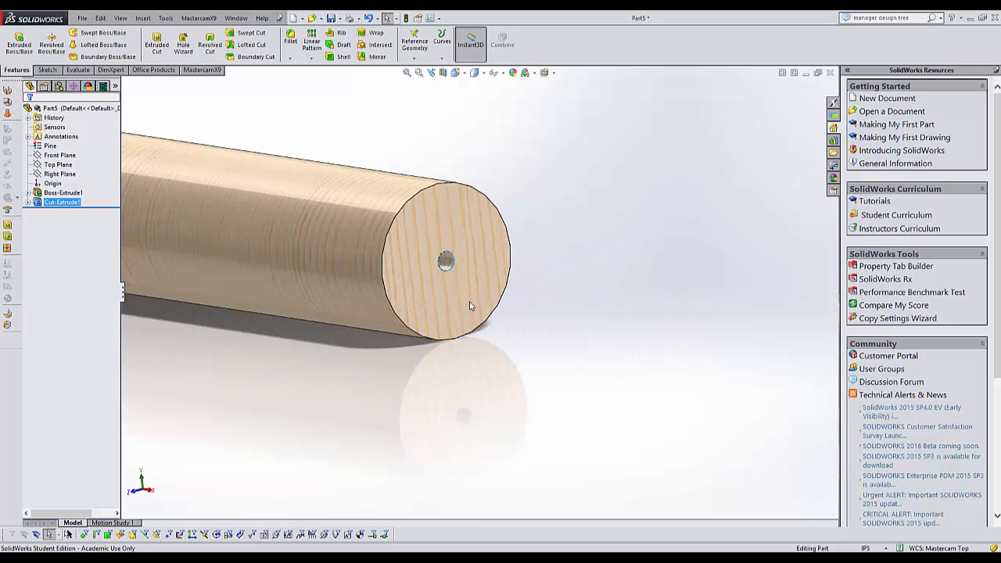
scroll(470, 305, up, 5)
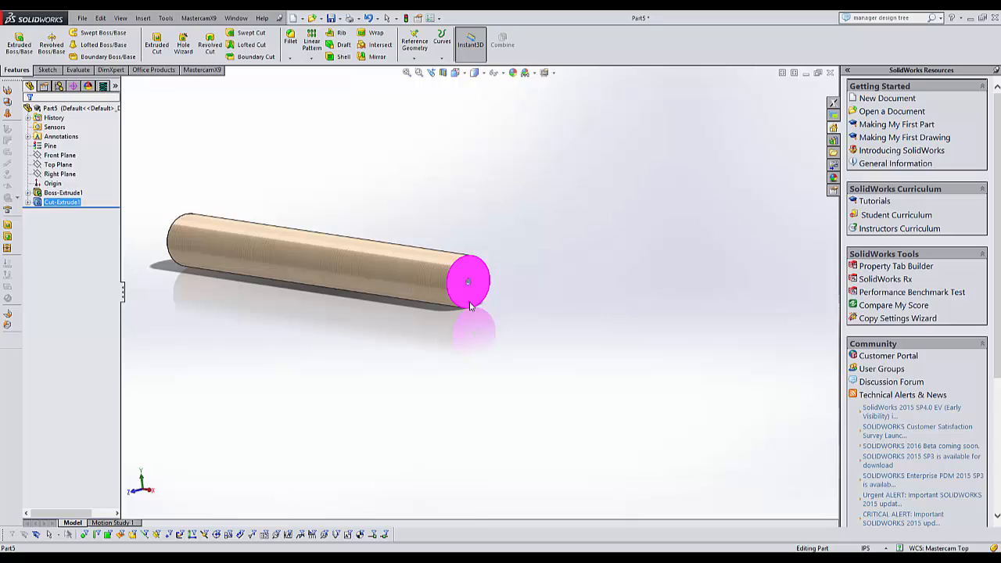
click(464, 75)
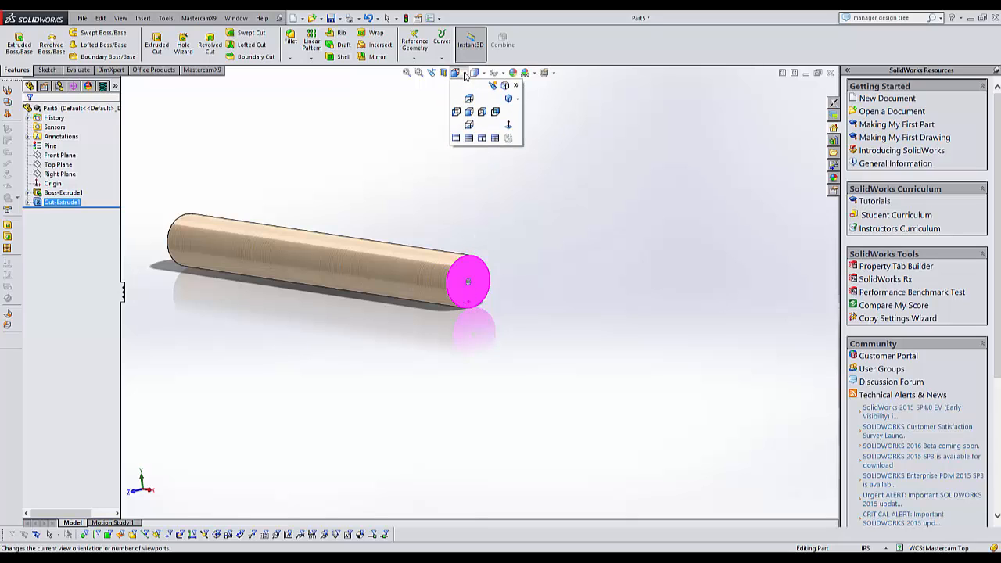
click(482, 113)
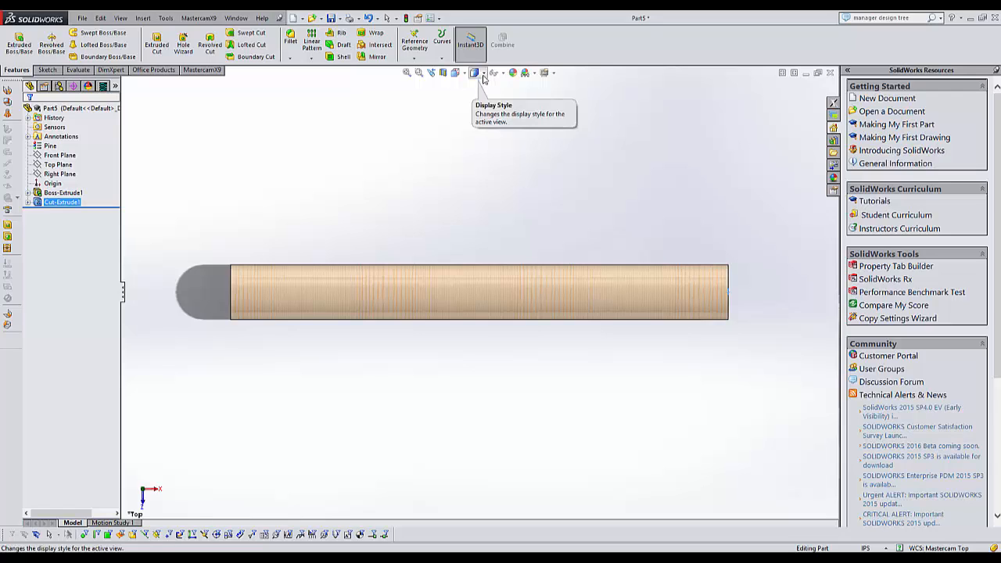
click(483, 73)
click(475, 126)
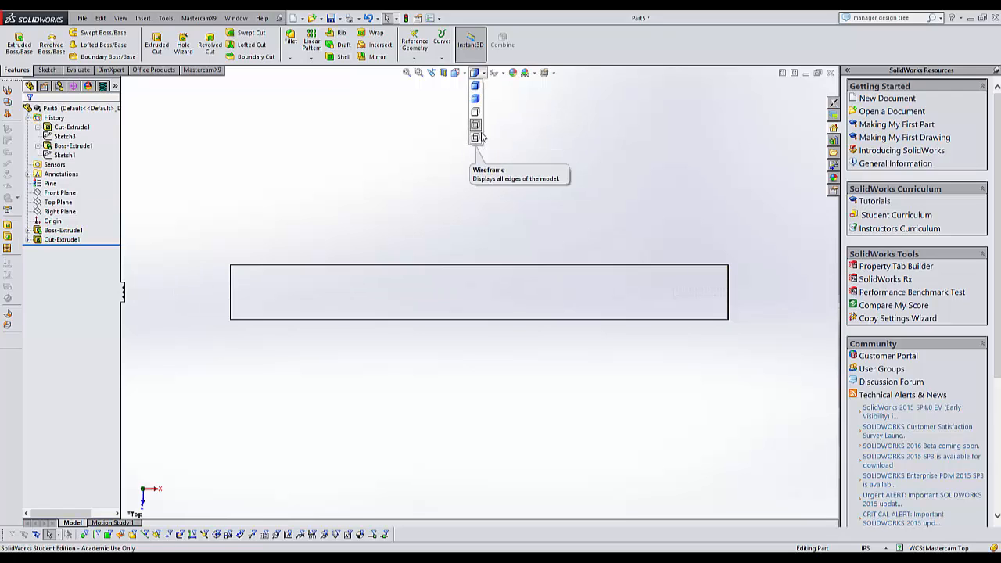
scroll(711, 306, down, 2)
scroll(707, 307, down, 4)
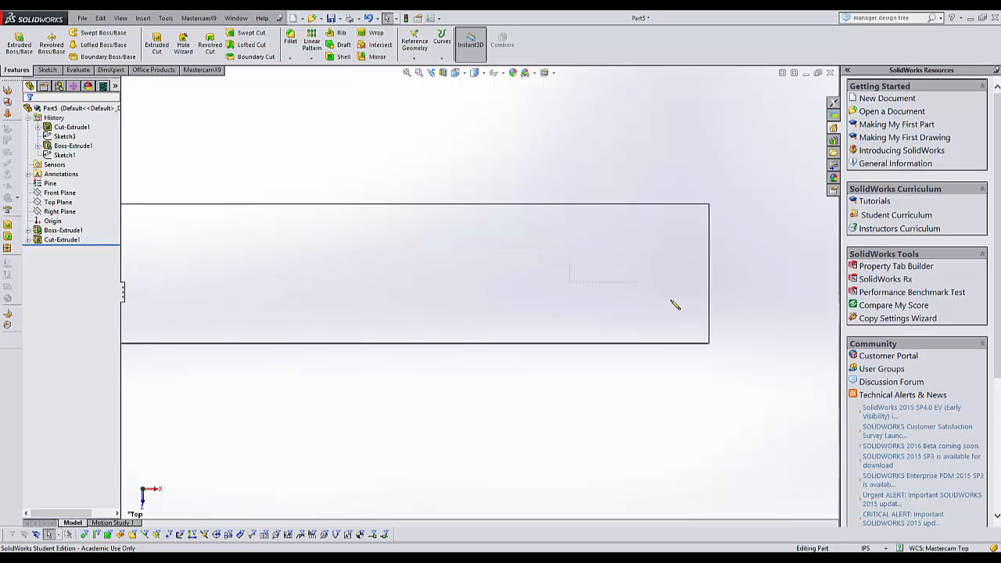
scroll(665, 303, up, 6)
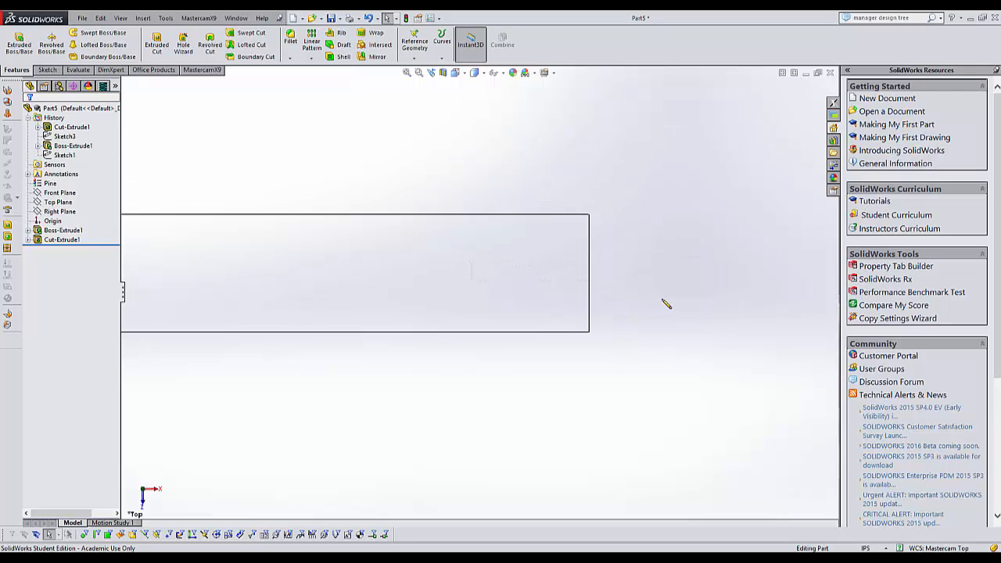
click(484, 75)
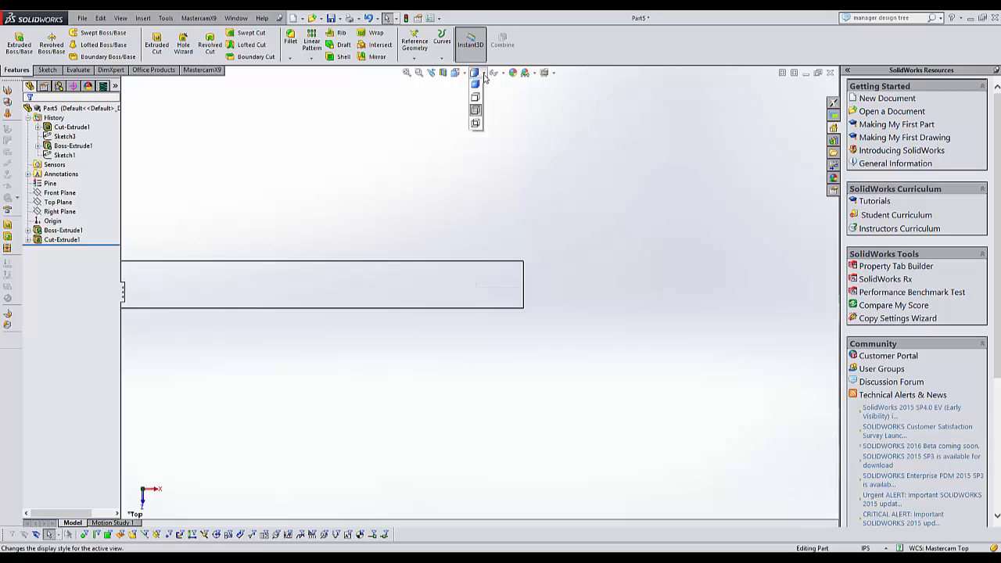
click(477, 87)
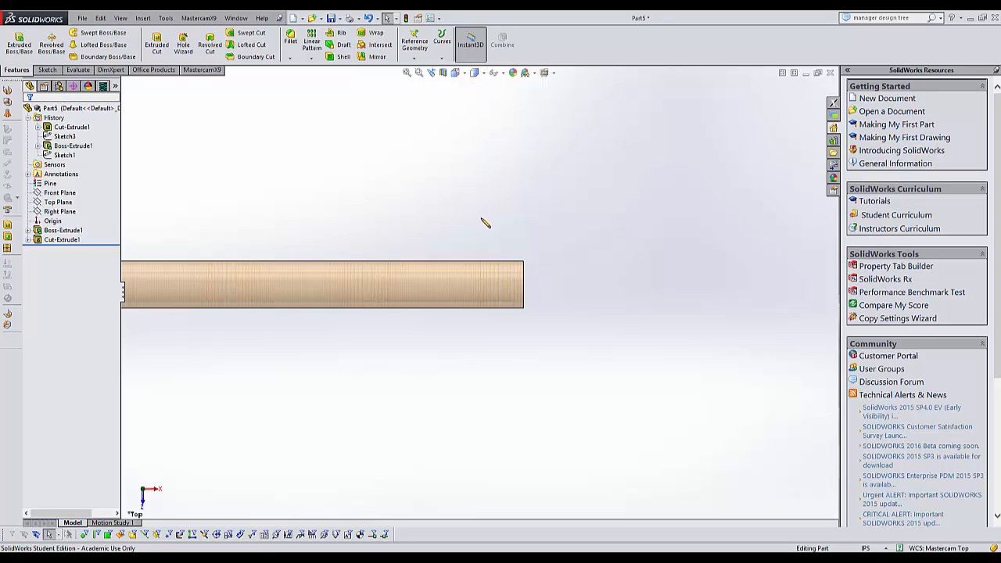
View the dowel in the Shaded display style without edges, and return to Shaded With Edges.
click(482, 73)
click(475, 99)
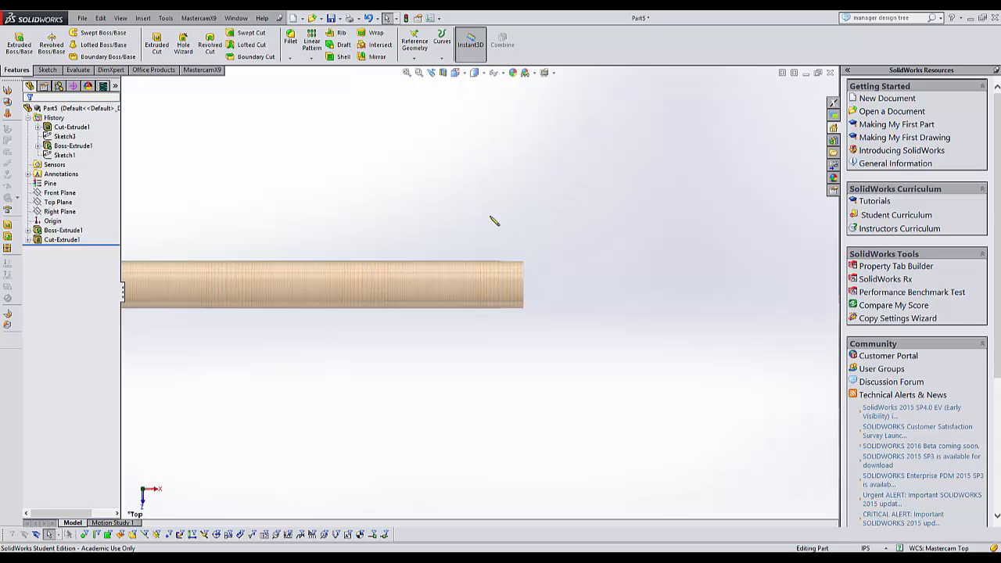
middle_drag(492, 216, 435, 291)
scroll(426, 283, down, 3)
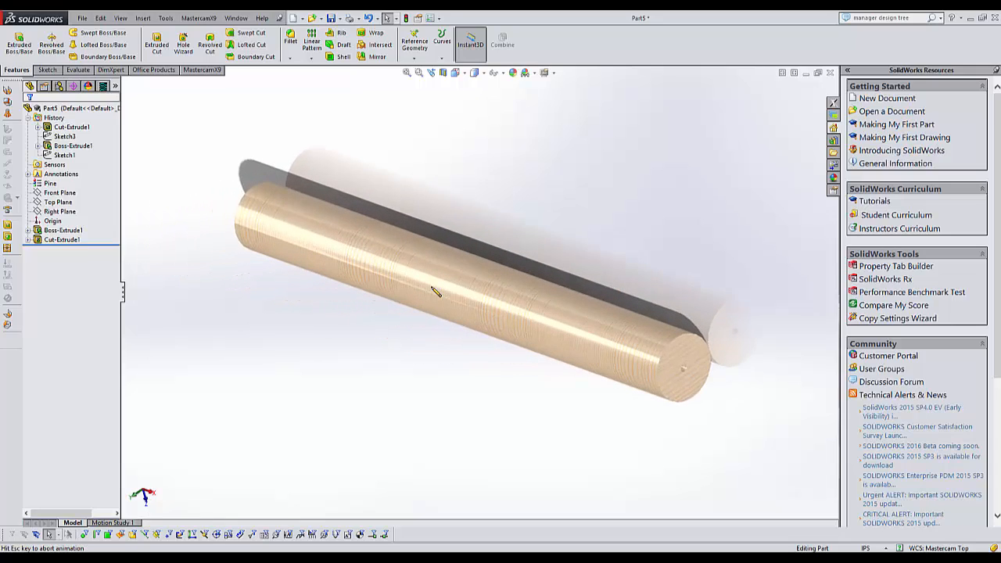
click(483, 73)
click(478, 87)
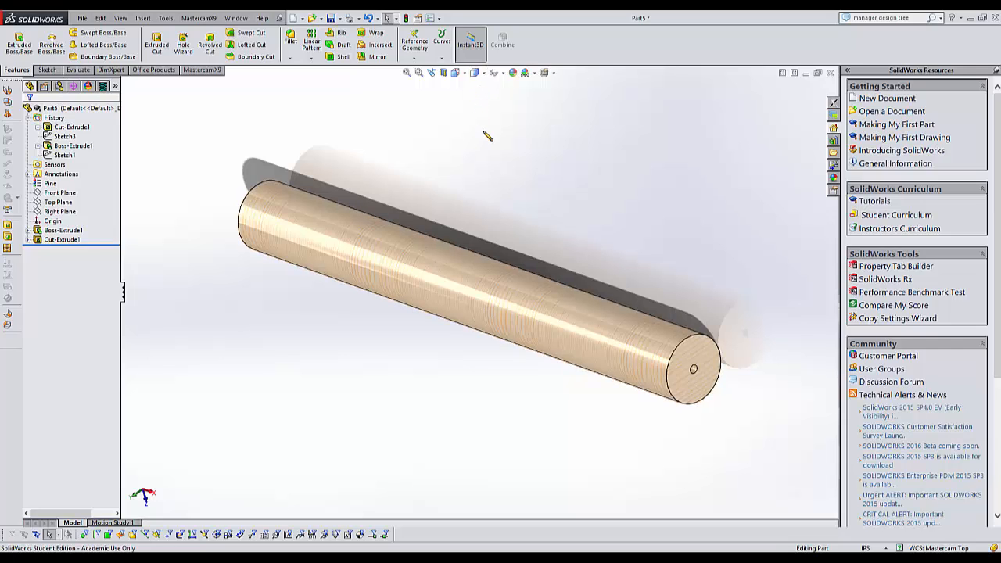
middle_drag(521, 191, 543, 183)
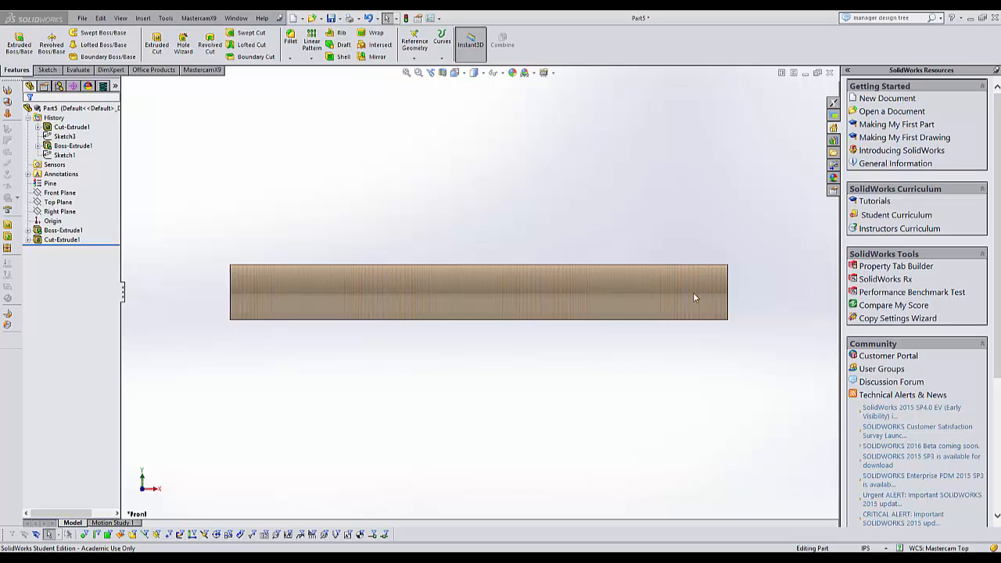
middle_drag(687, 300, 640, 353)
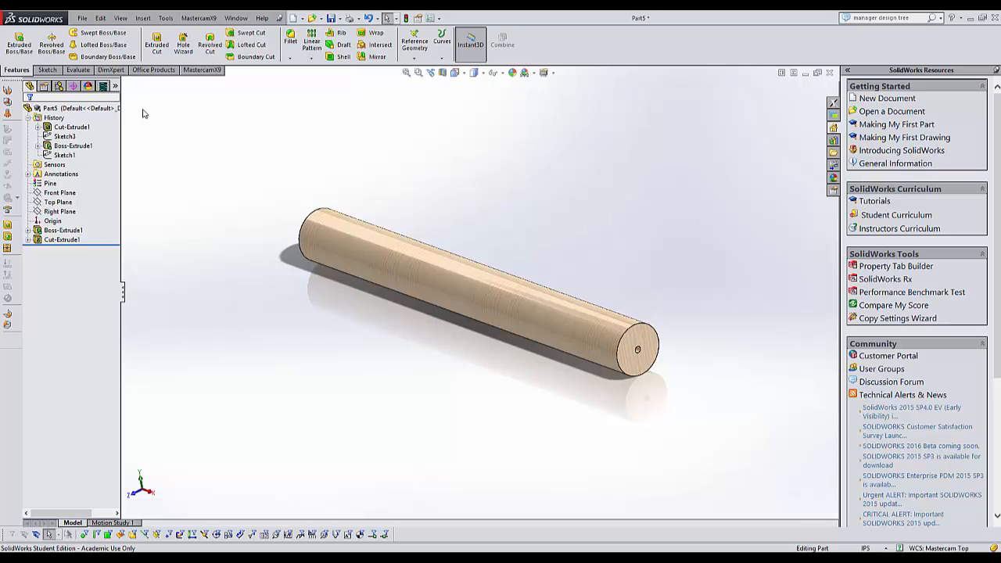
key(ctrl)
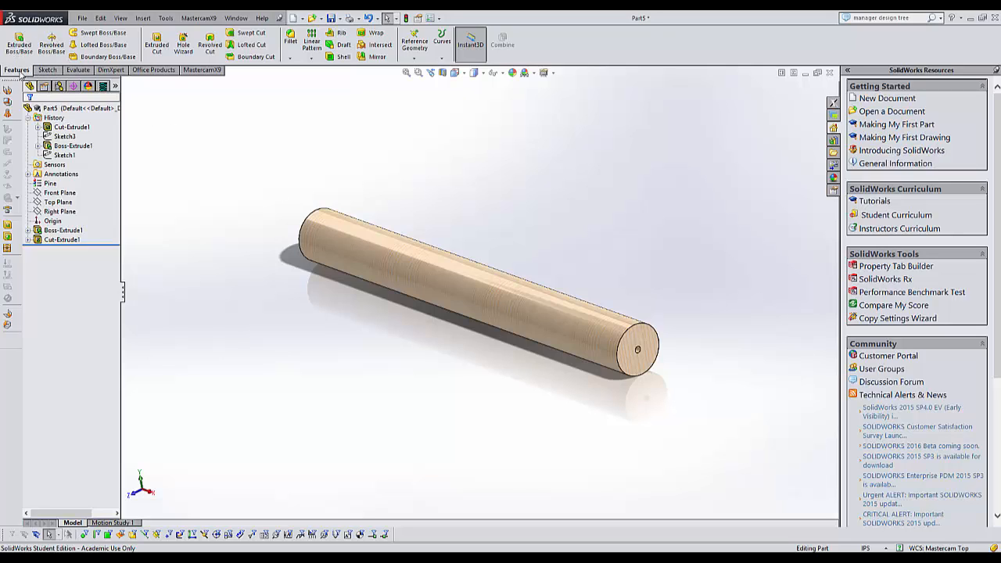
Mirror the end hole's extruded cut about the Right Plane to the dowel's opposite end, using Full preview.
click(313, 59)
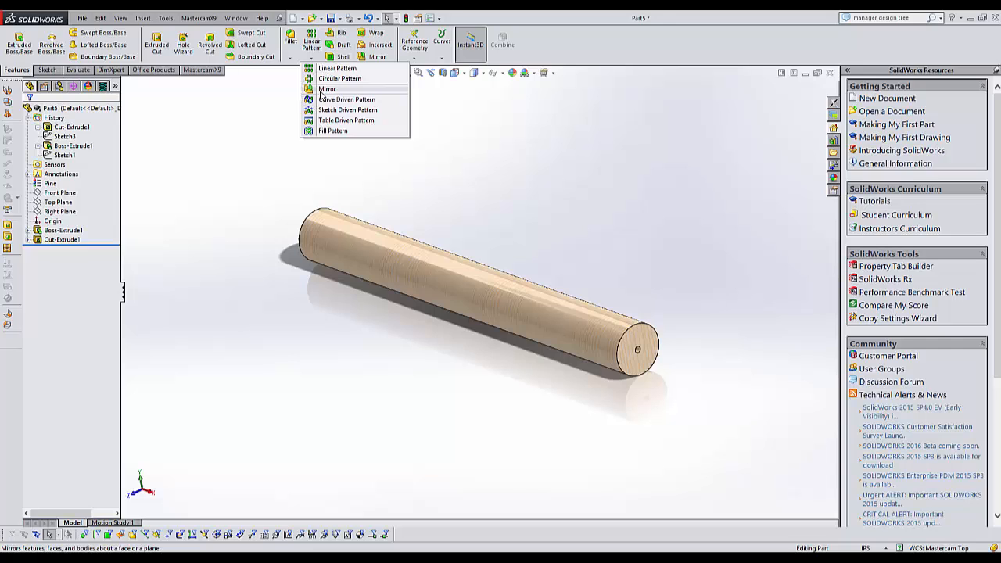
click(325, 90)
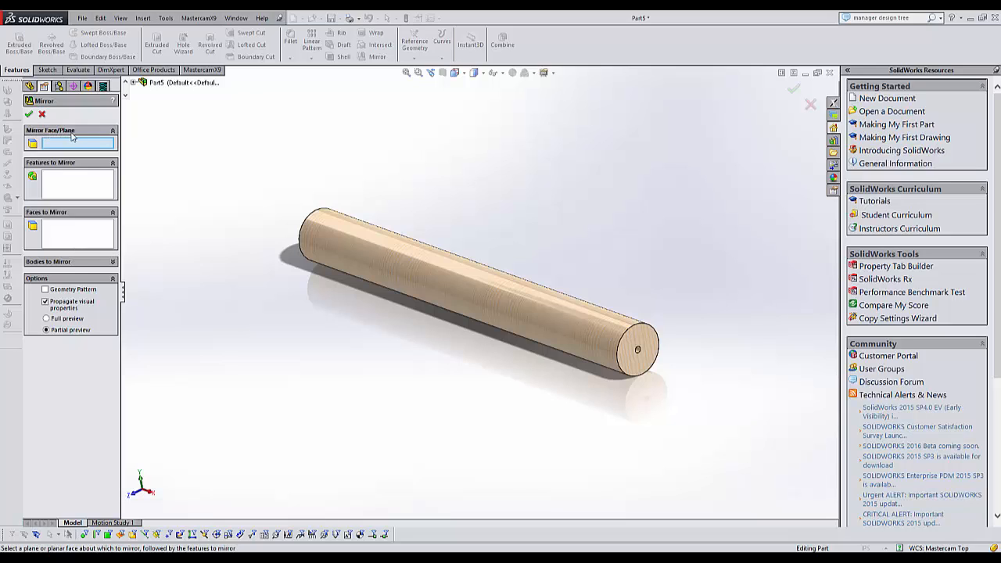
click(135, 83)
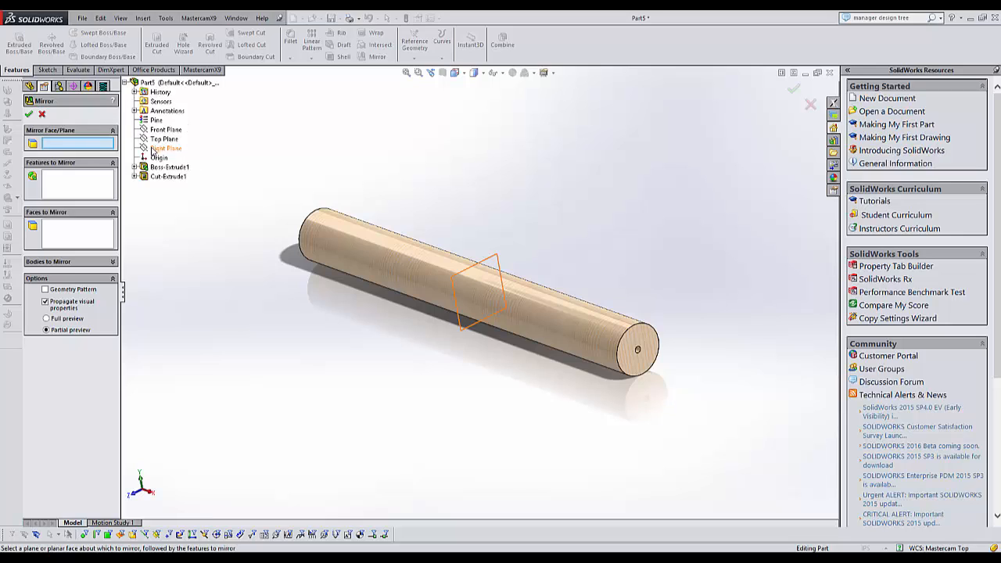
click(153, 149)
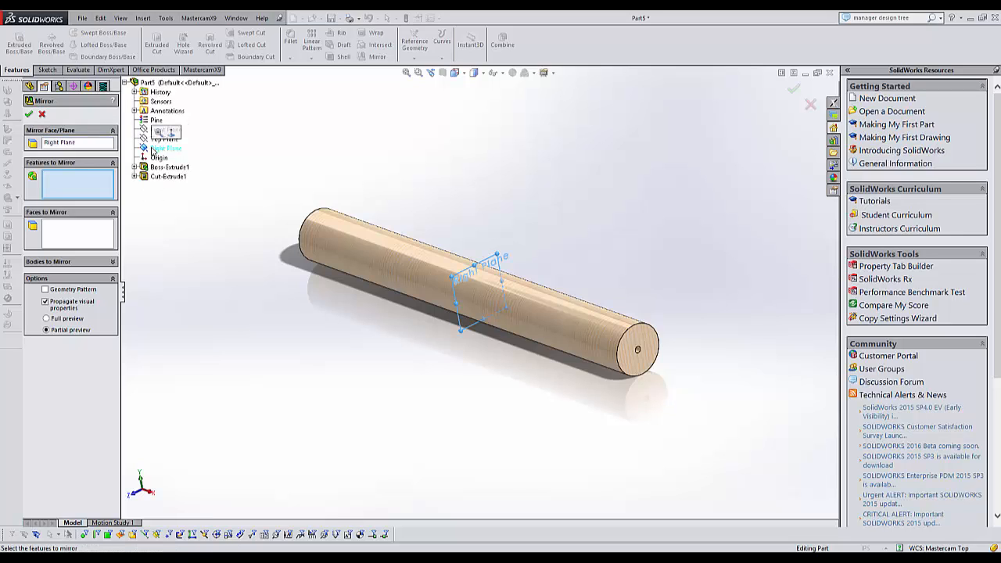
click(68, 181)
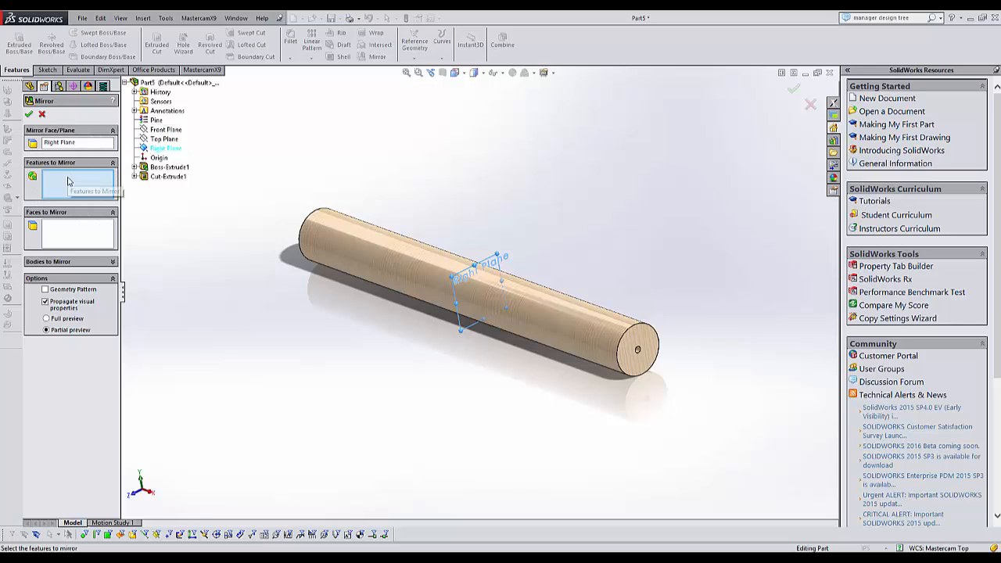
click(158, 178)
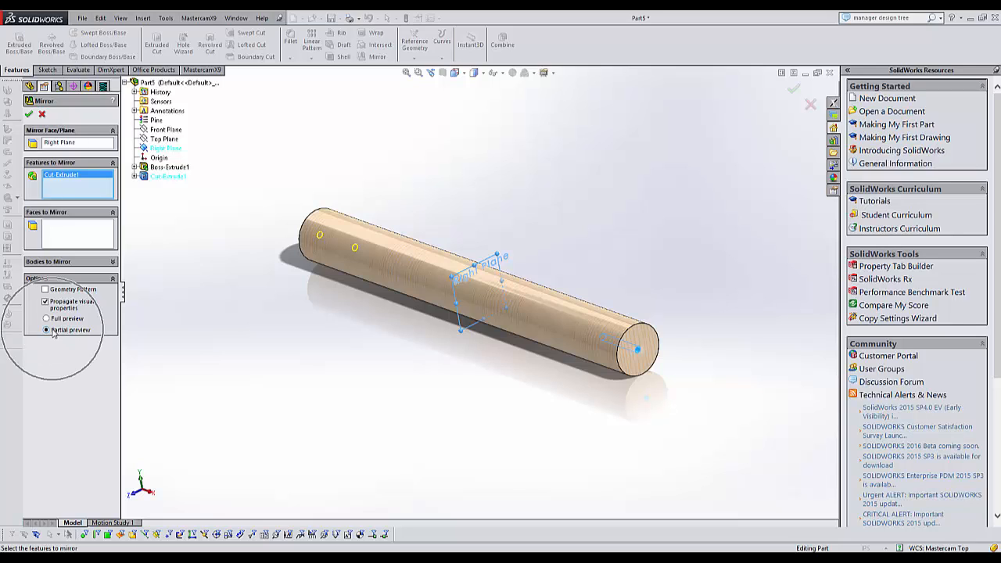
click(46, 319)
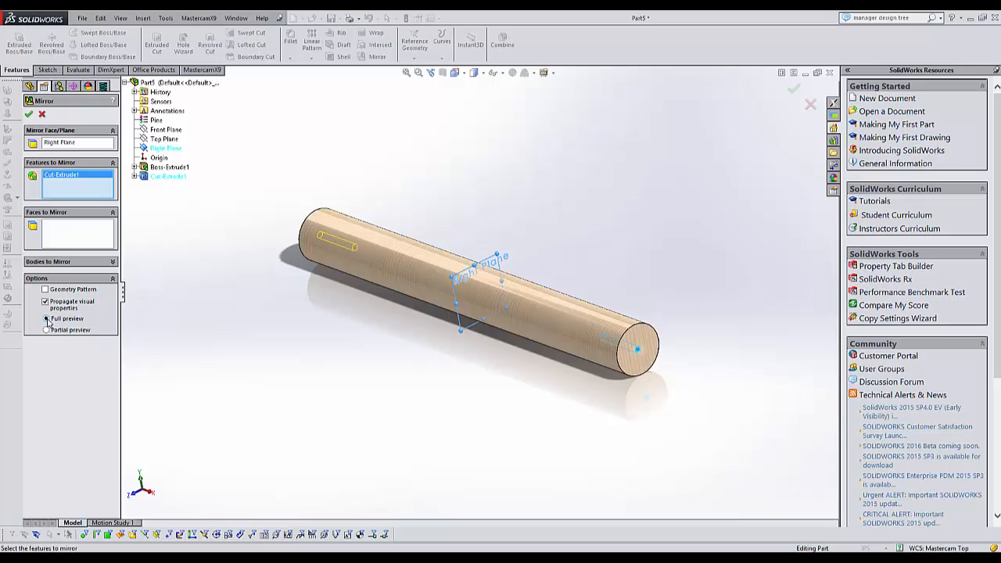
click(29, 116)
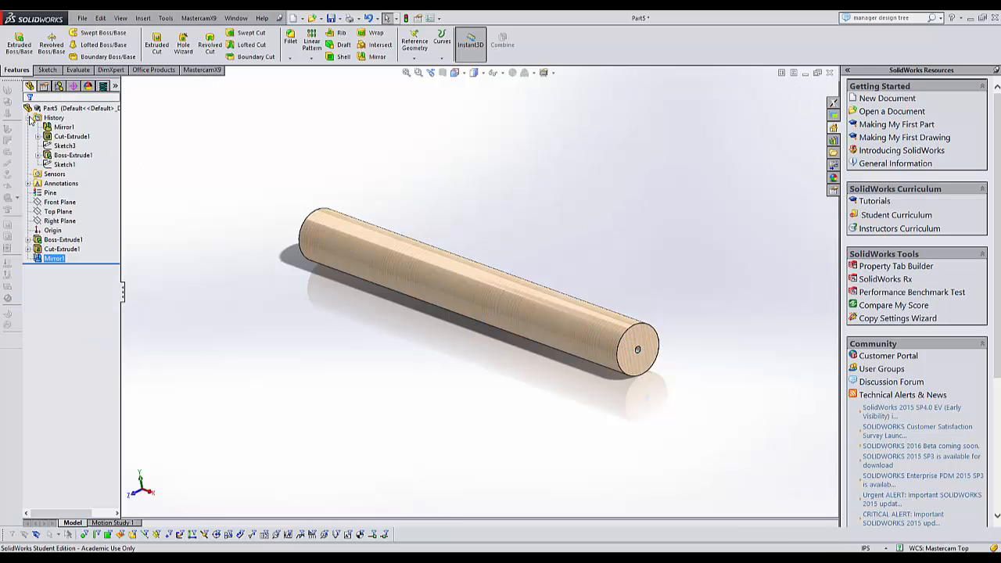
Orbit the dowel to examine the holes on both end faces.
middle_drag(315, 326, 336, 356)
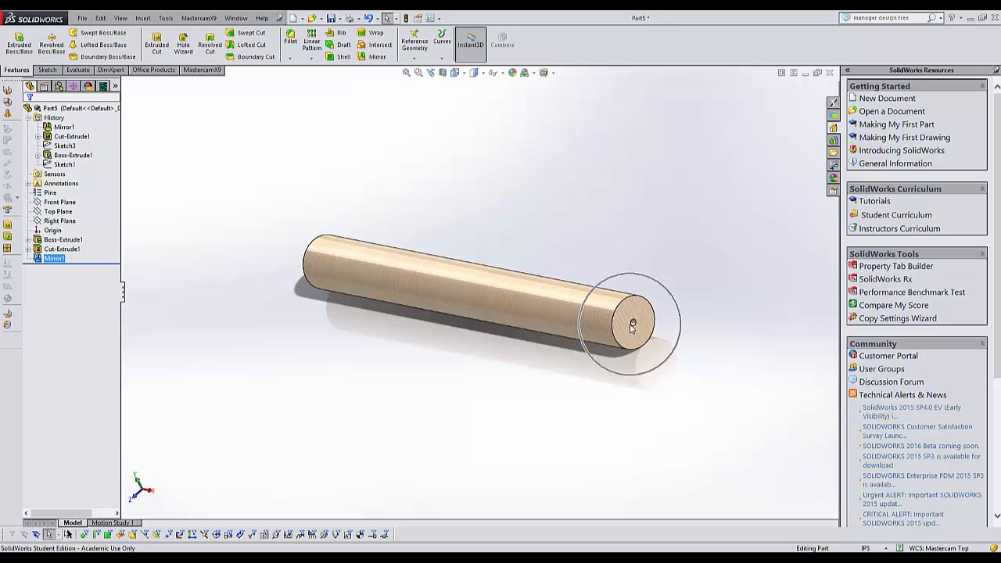
middle_drag(421, 371, 385, 323)
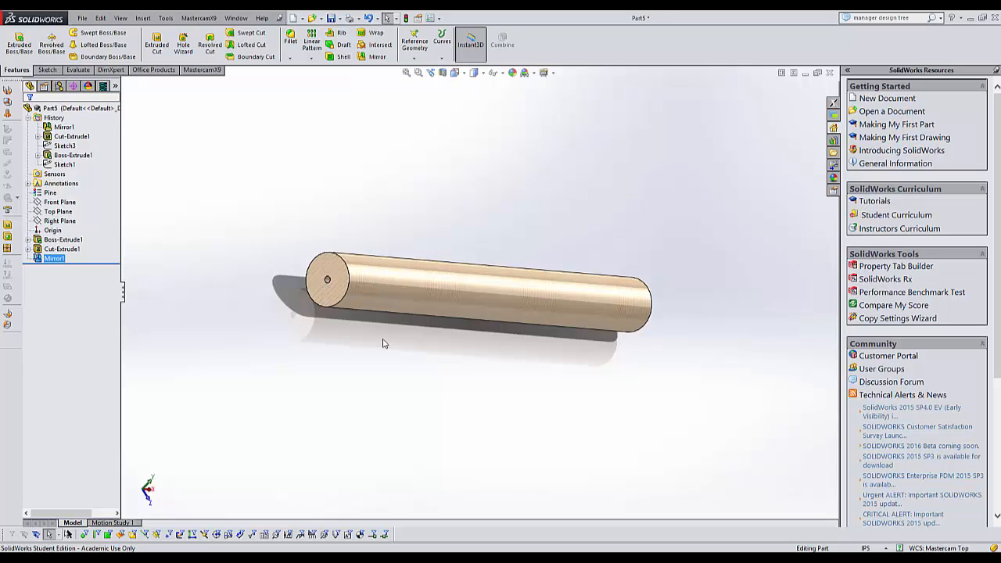
middle_drag(384, 344, 316, 330)
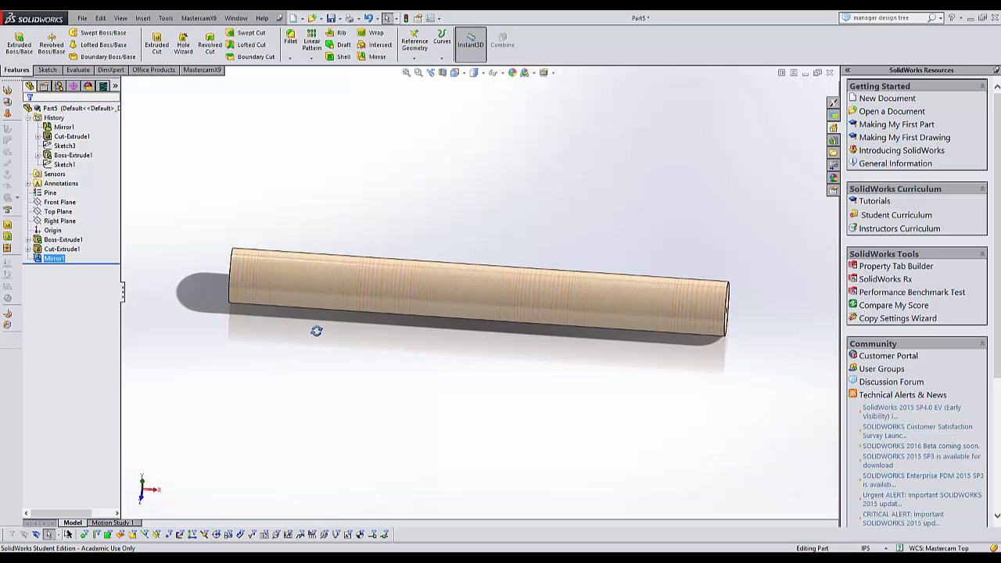
Examine both end holes in the Front view with Hidden Lines Visible, and restore the Shaded With Edges display style.
click(461, 73)
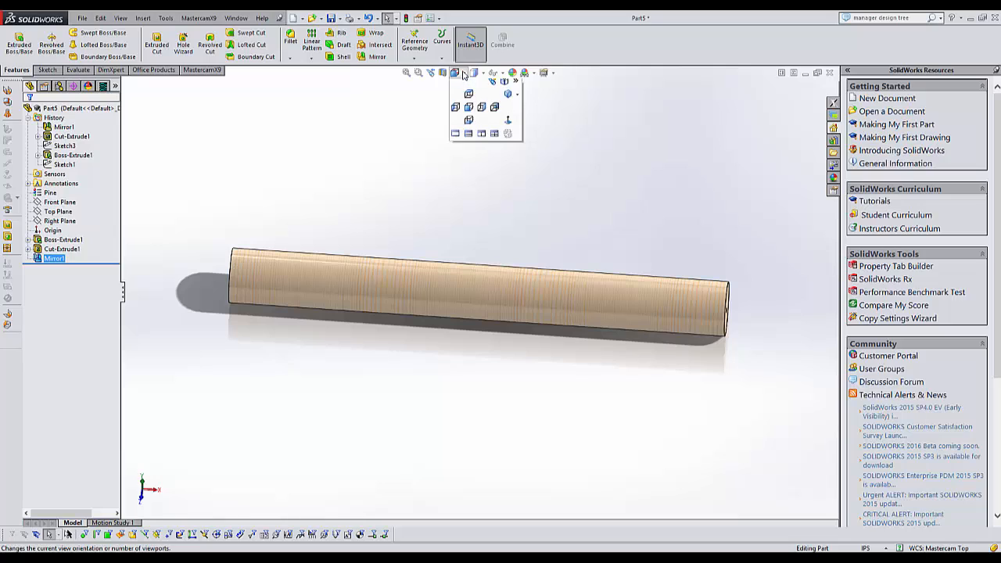
click(468, 107)
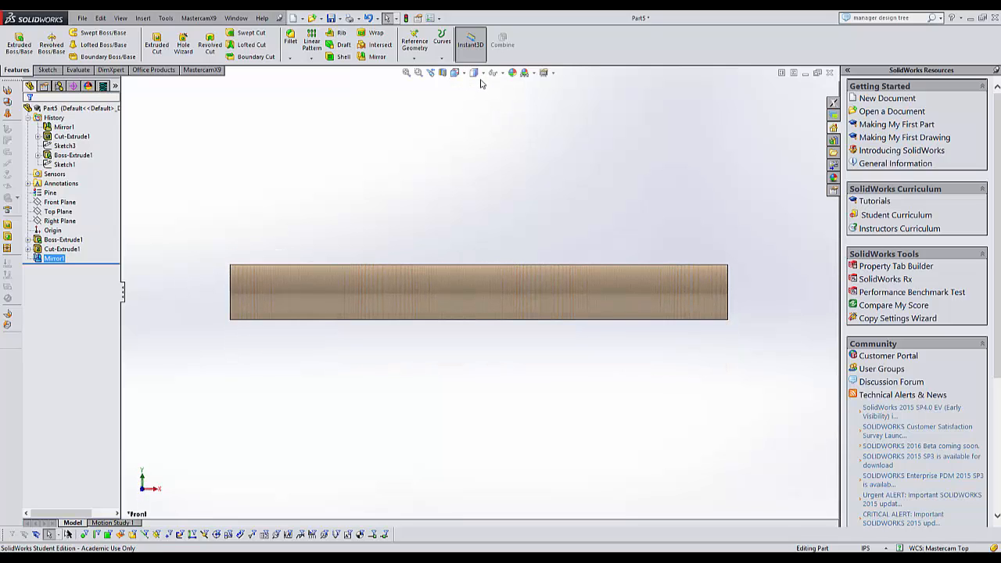
click(483, 74)
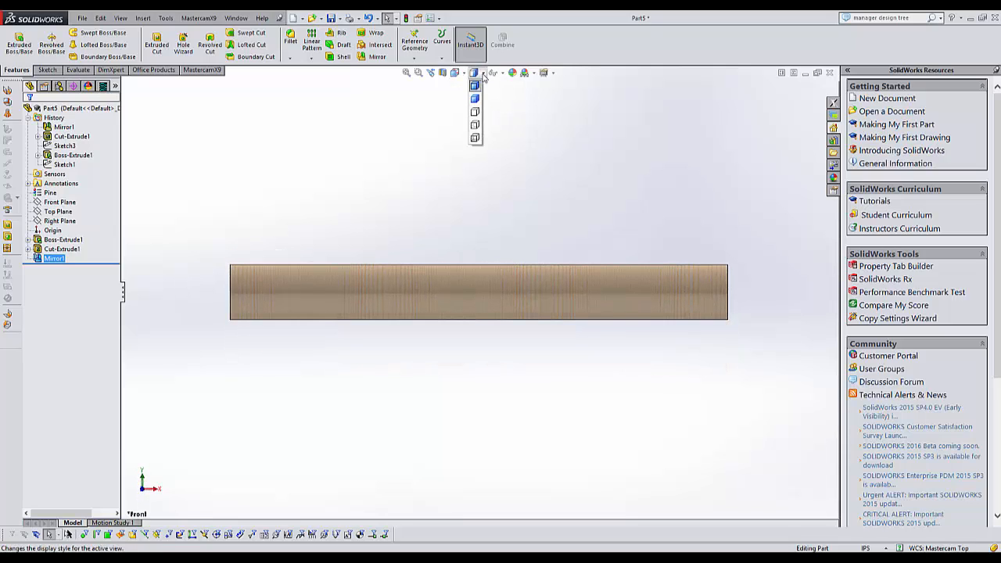
click(474, 126)
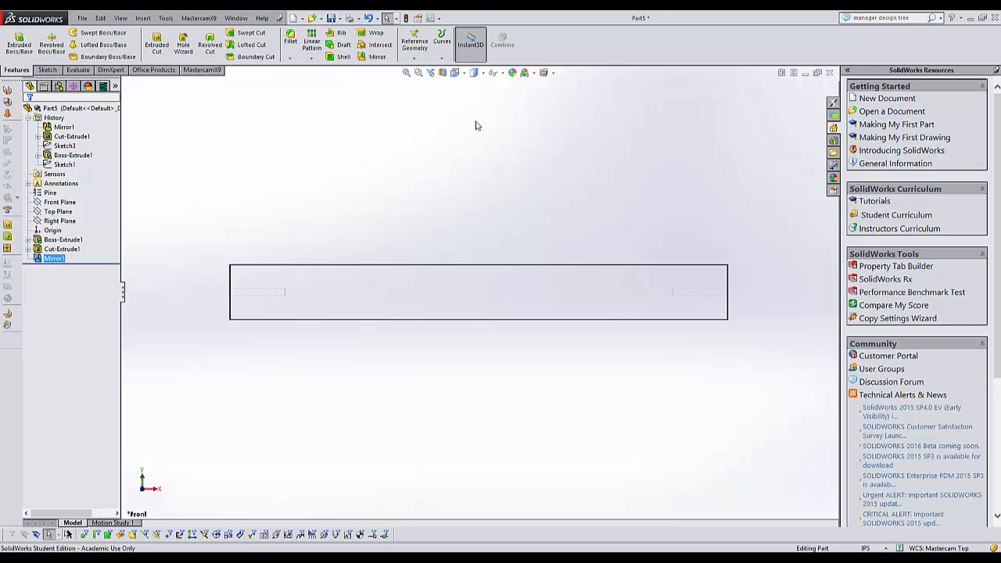
click(482, 74)
click(475, 85)
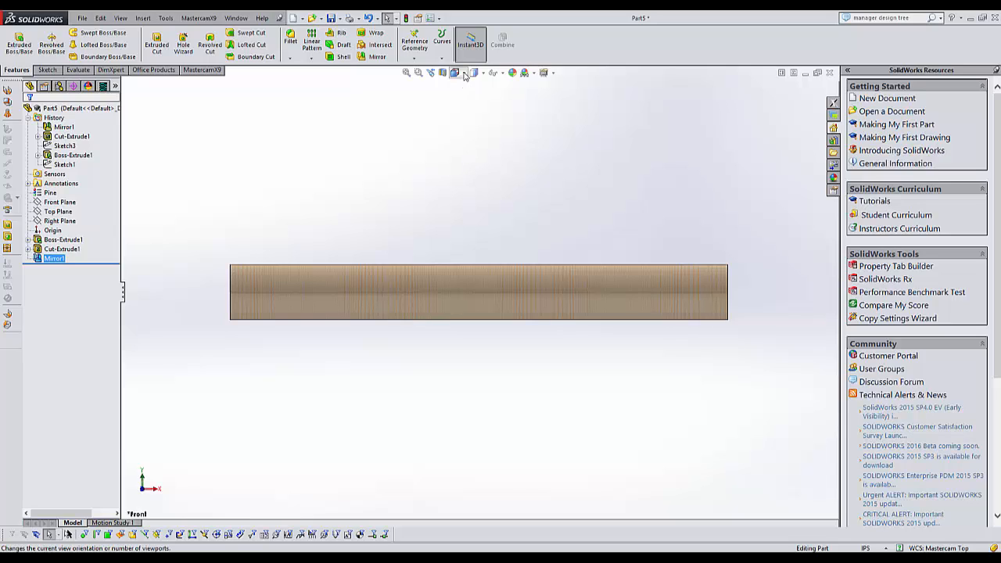
Set the dowel to the Isometric view and save the part as TOOLBOX HANDLE in the TOOLBOX 2015 folder.
click(454, 73)
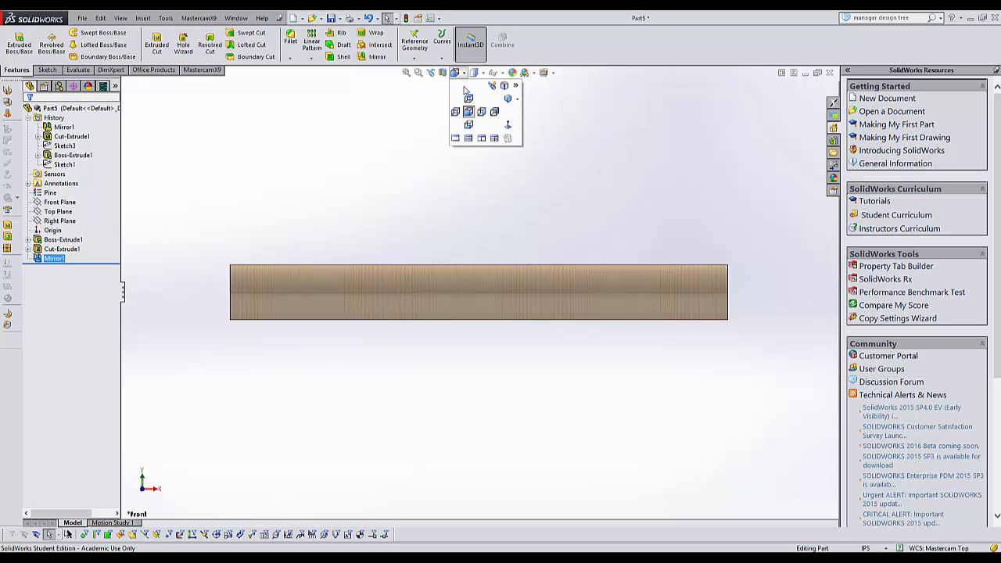
click(516, 100)
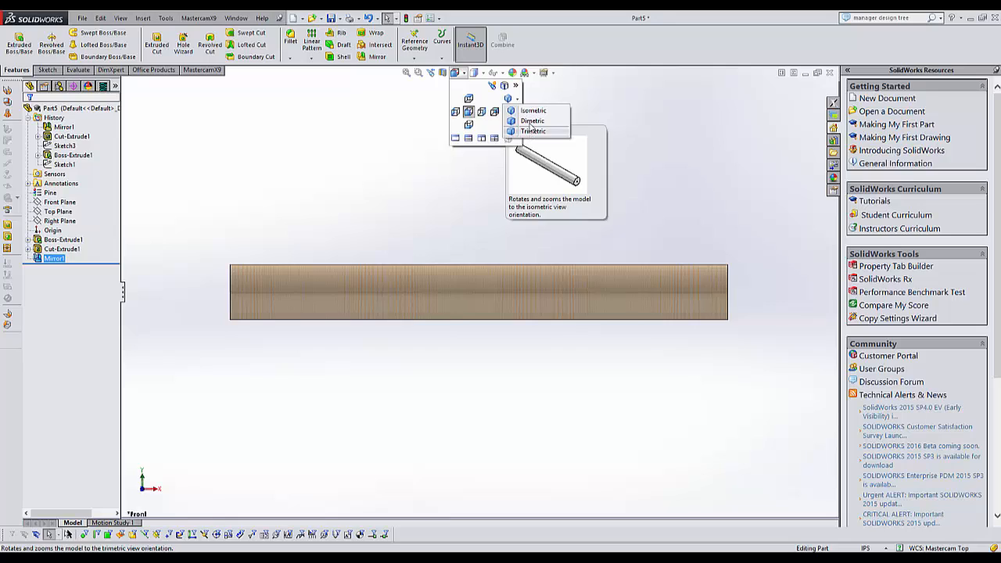
click(530, 131)
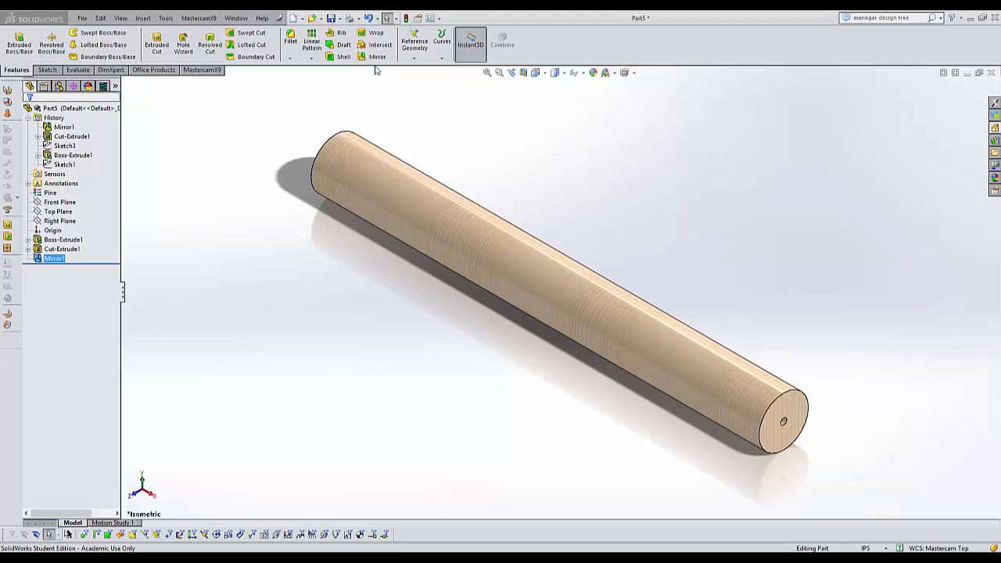
click(331, 22)
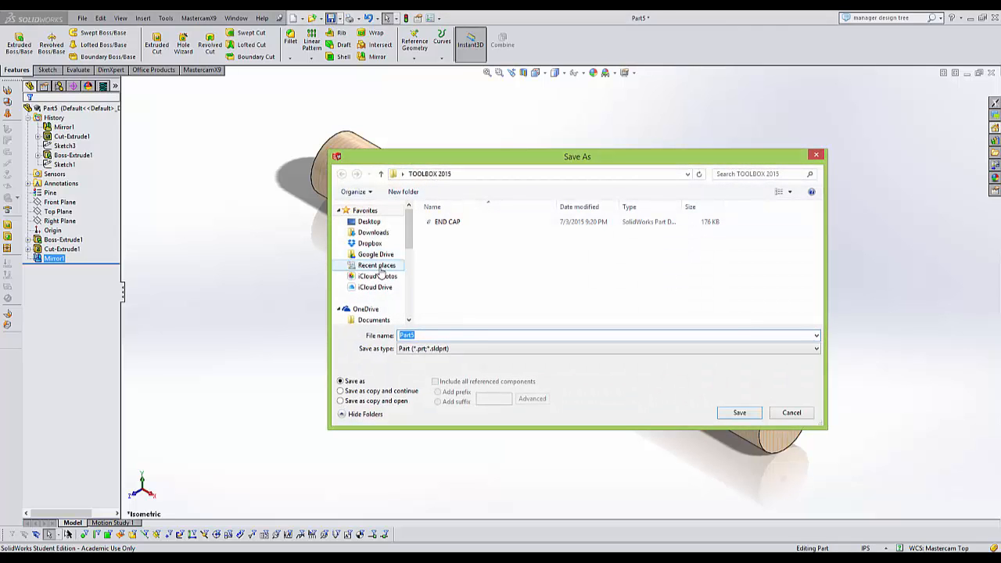
text(TOOLBOX HANDLE)
key(Return)
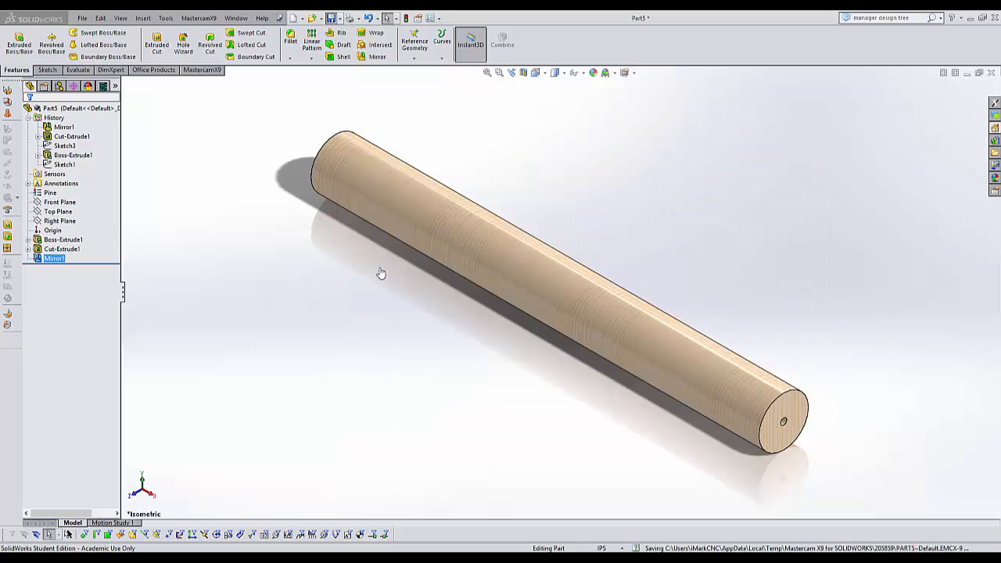